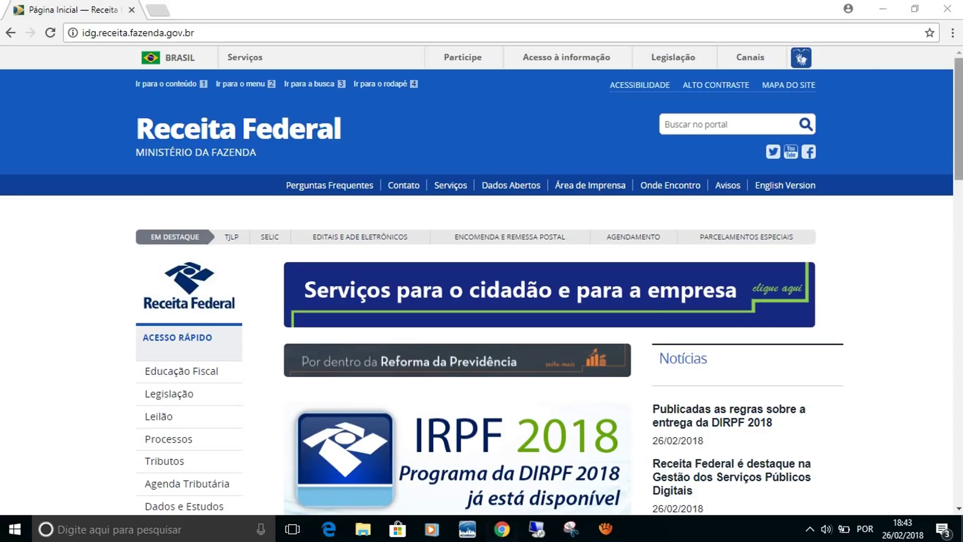
# Download the Windows installer IRPF2018Win32v1.1.exe from the Receita Federal site and run it.
pyautogui.scroll(-3, 481, 280)
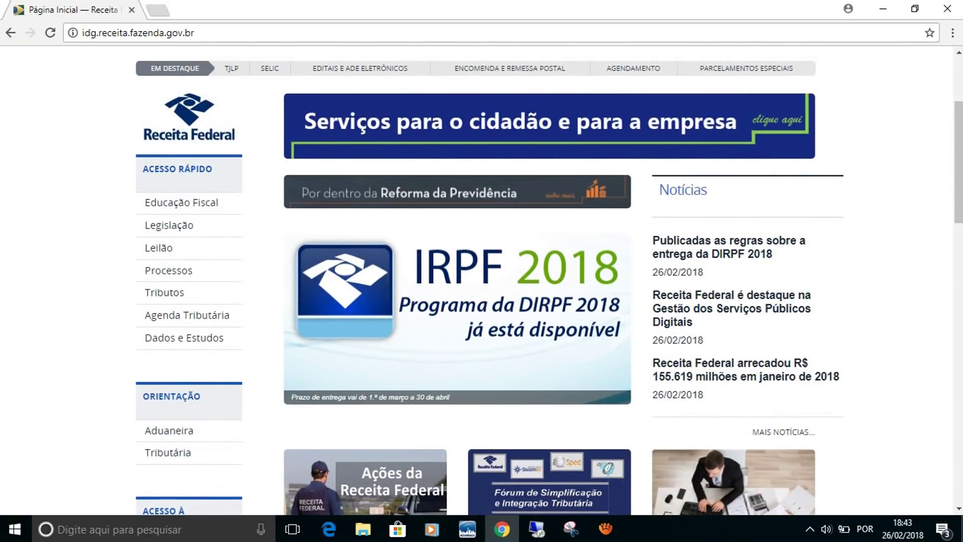
pyautogui.click(457, 318)
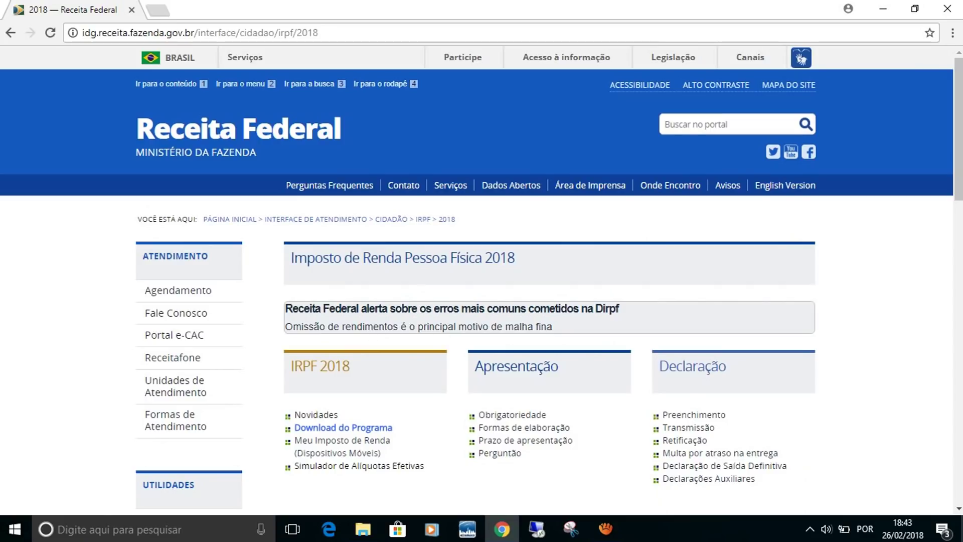
pyautogui.click(343, 427)
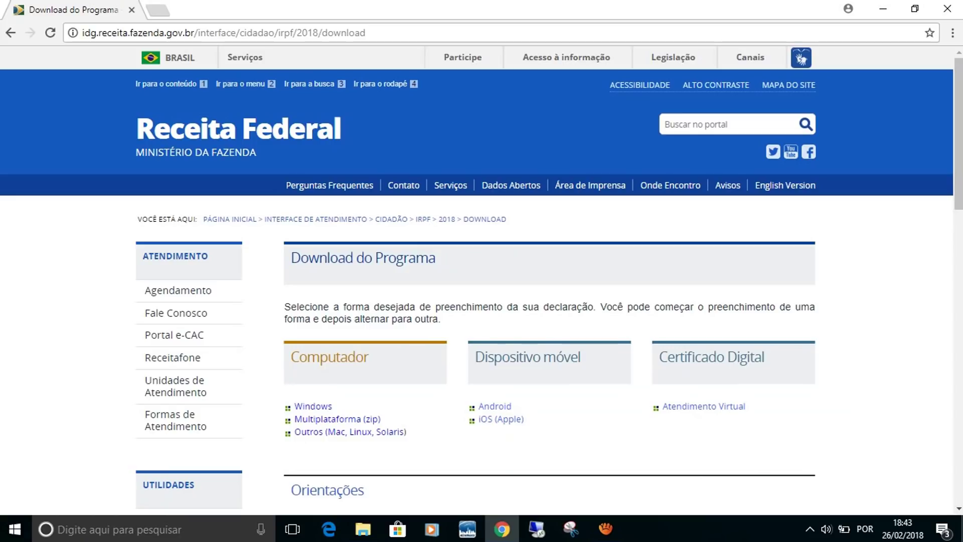
pyautogui.click(313, 406)
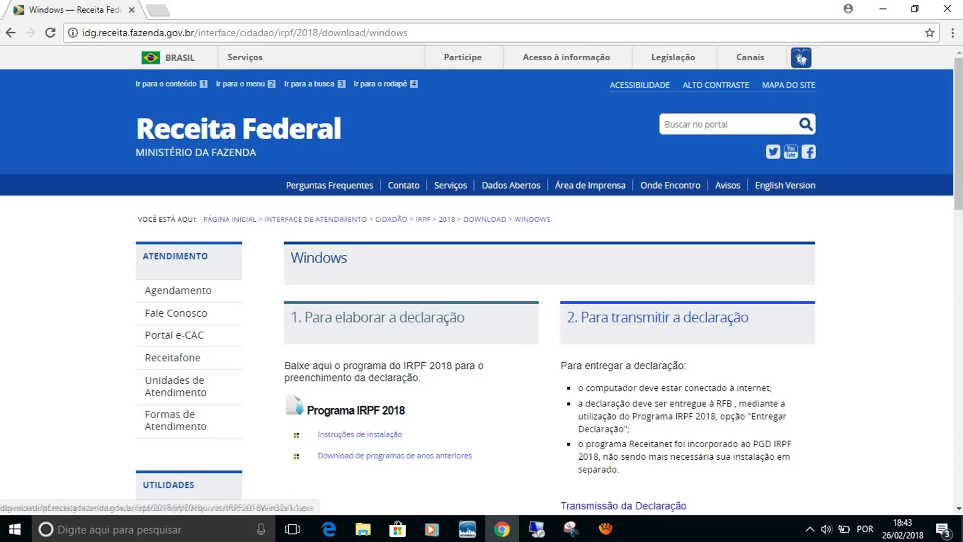
pyautogui.click(356, 410)
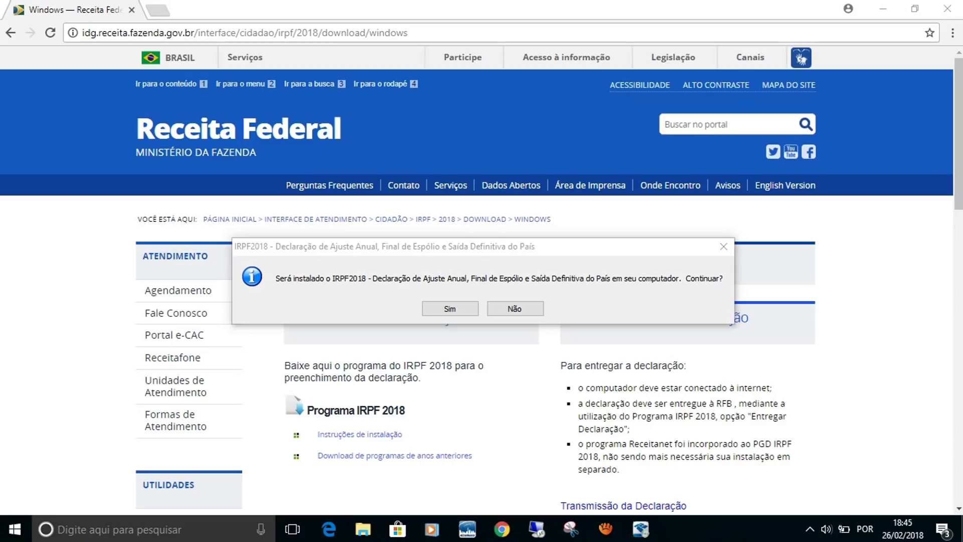
# Install IRPF 2018 into C:\Arquivos de Programas RFB\IRPF2018 with default options and a desktop shortcut.
pyautogui.click(429, 309)
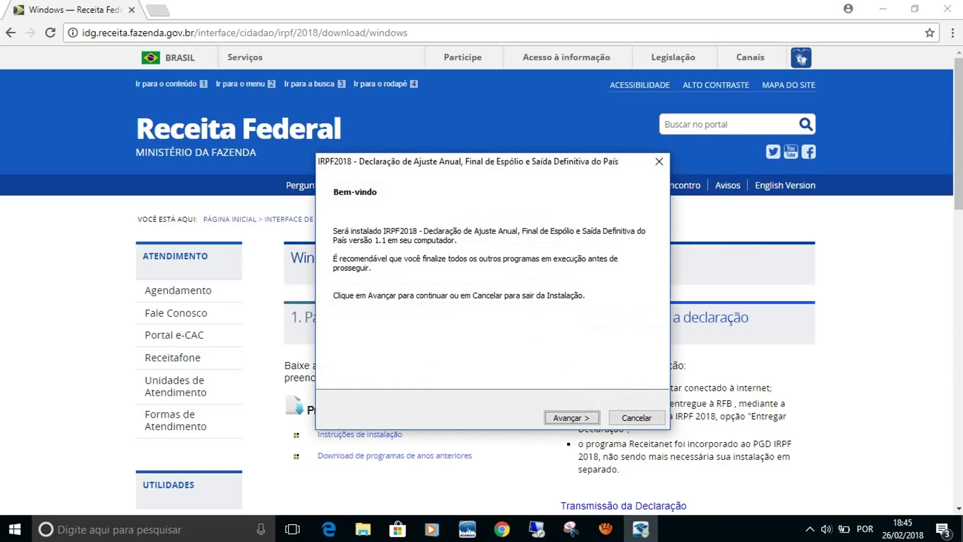
pyautogui.press('Return')
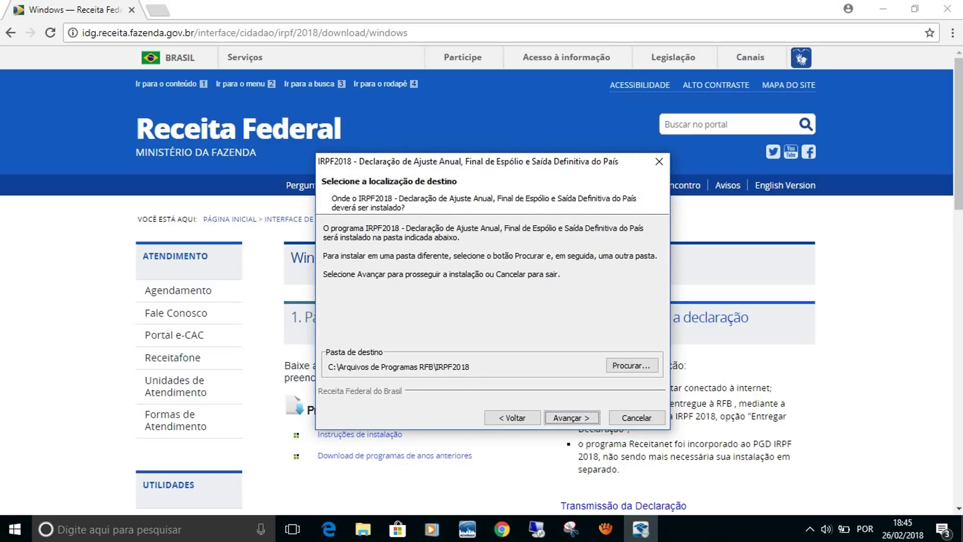
pyautogui.press('Return')
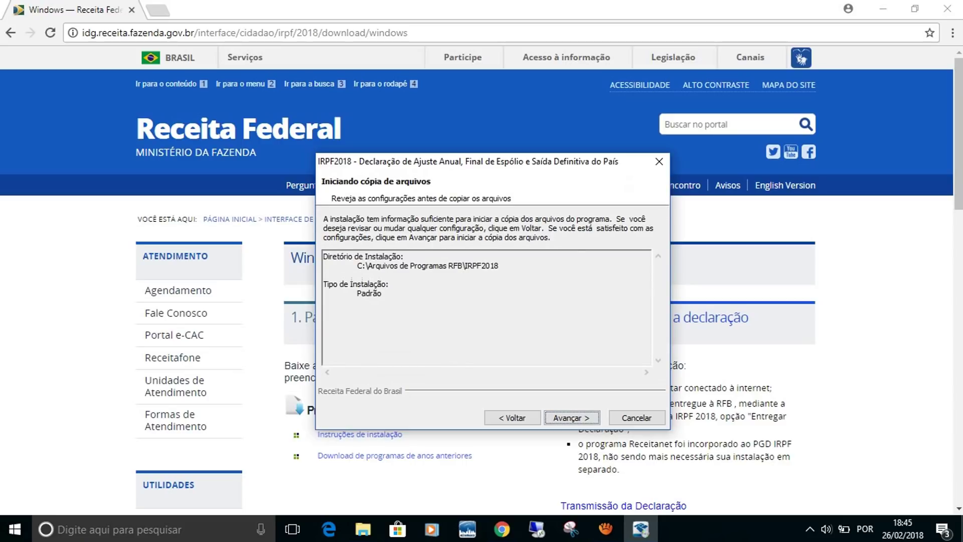
pyautogui.press('Return')
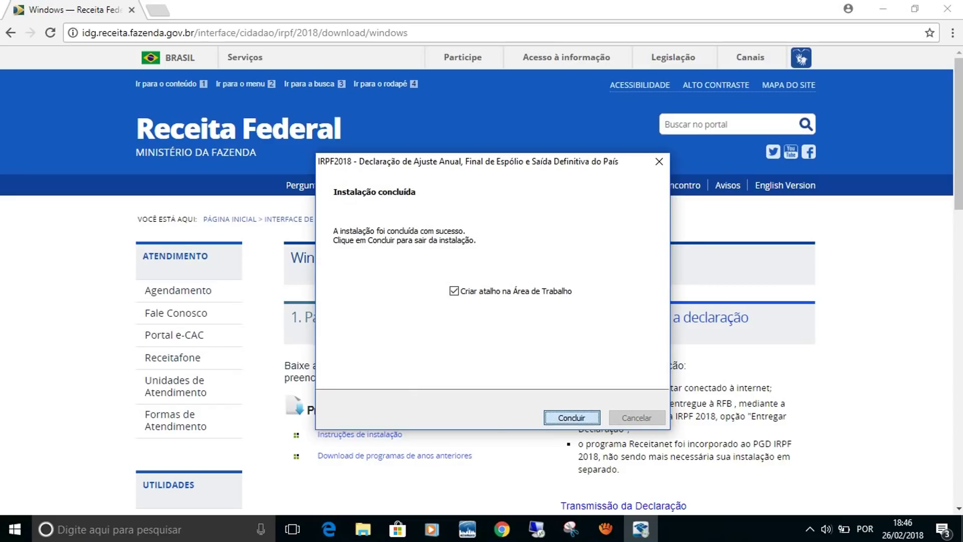
pyautogui.click(571, 418)
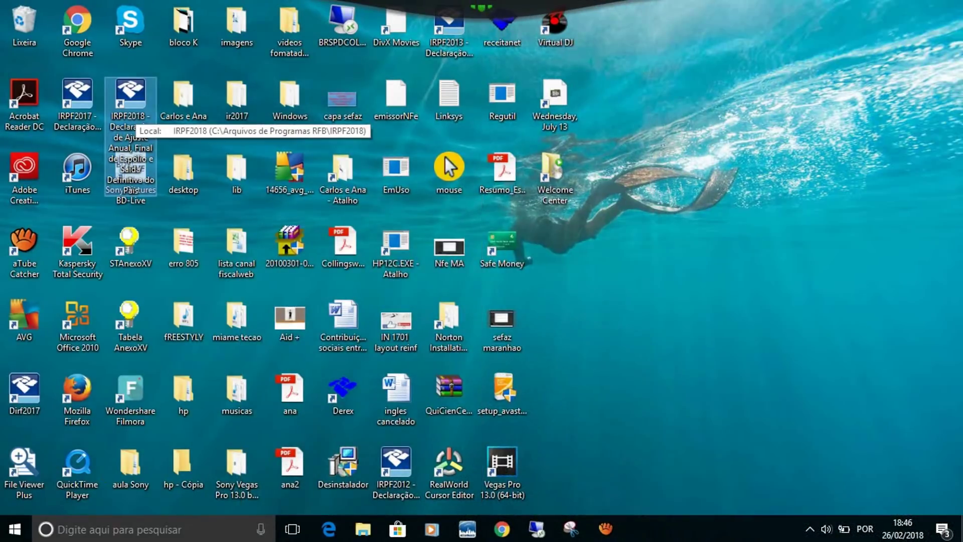
# Launch IRPF 2018 from the IRPF2018 desktop shortcut.
pyautogui.doubleClick(131, 98)
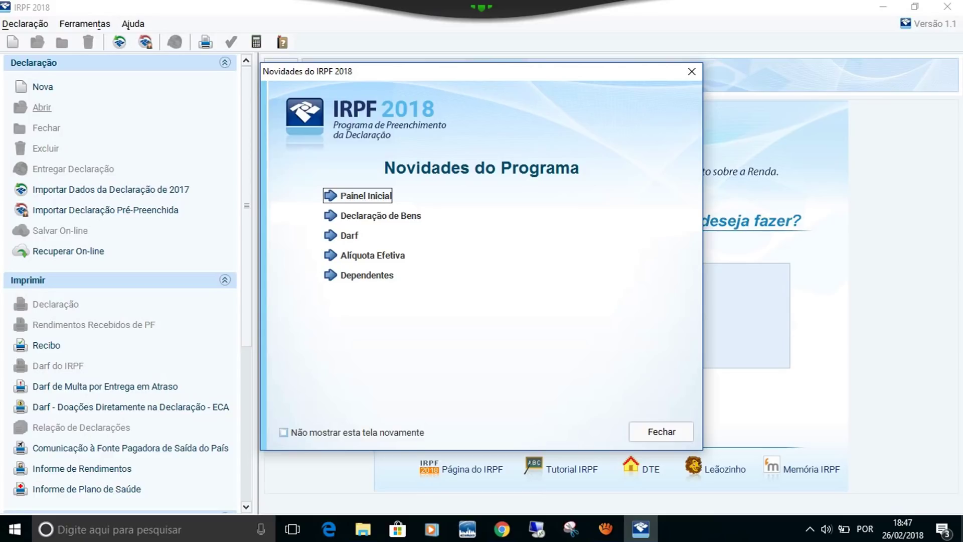
# Expand the Declaração de Bens, Darf and Alíquota Efetiva entries in Novidades do Programa.
pyautogui.press('Tab')
pyautogui.press('Return')
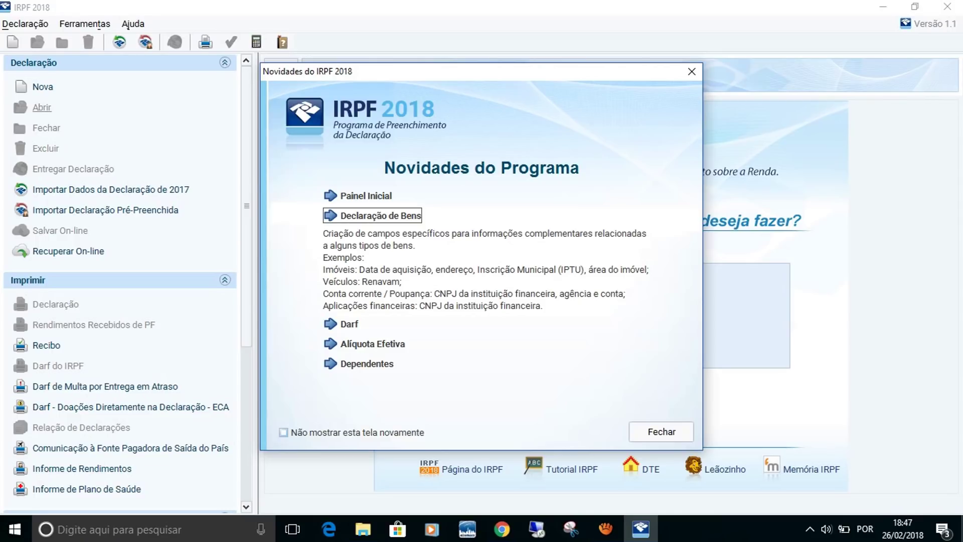
pyautogui.press('Return')
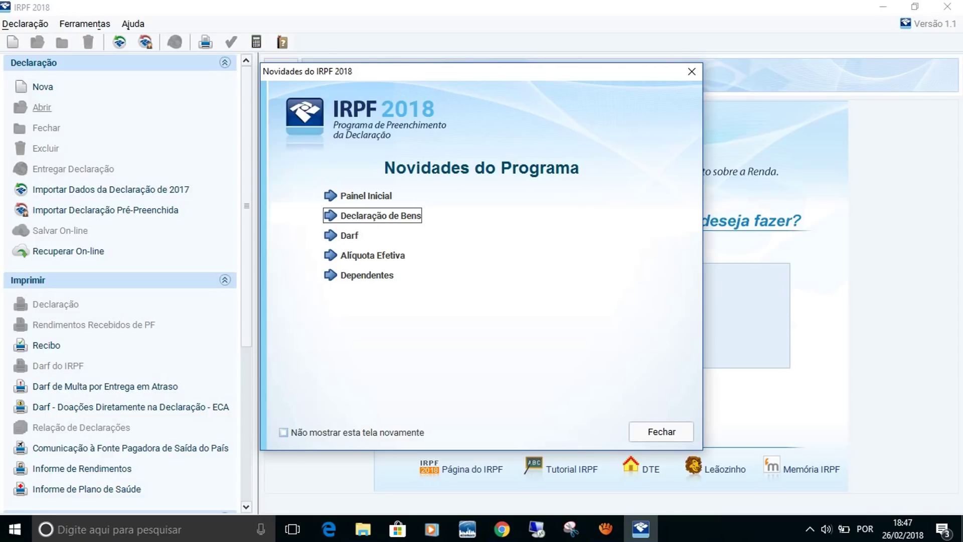
pyautogui.press('Tab')
pyautogui.press('Return')
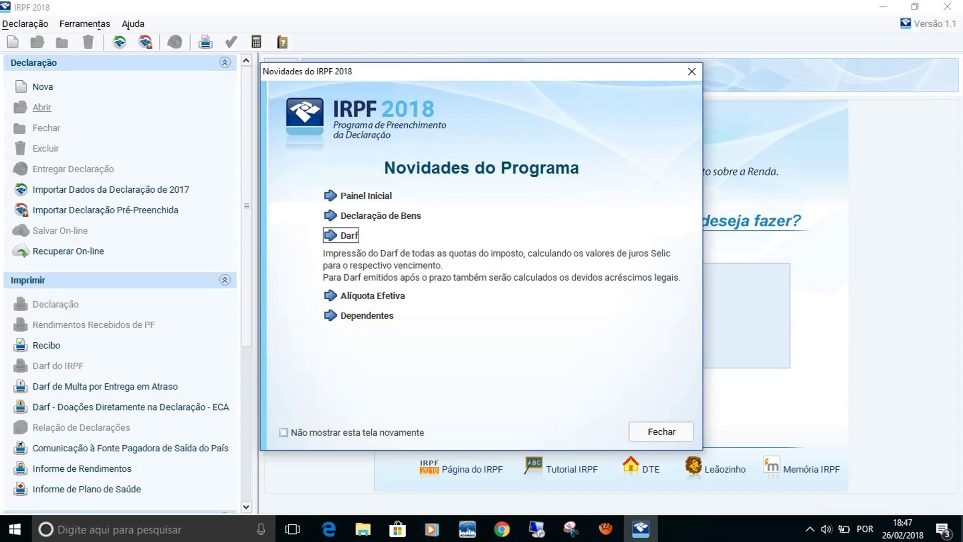
pyautogui.press('space')
pyautogui.press('Tab')
pyautogui.press('space')
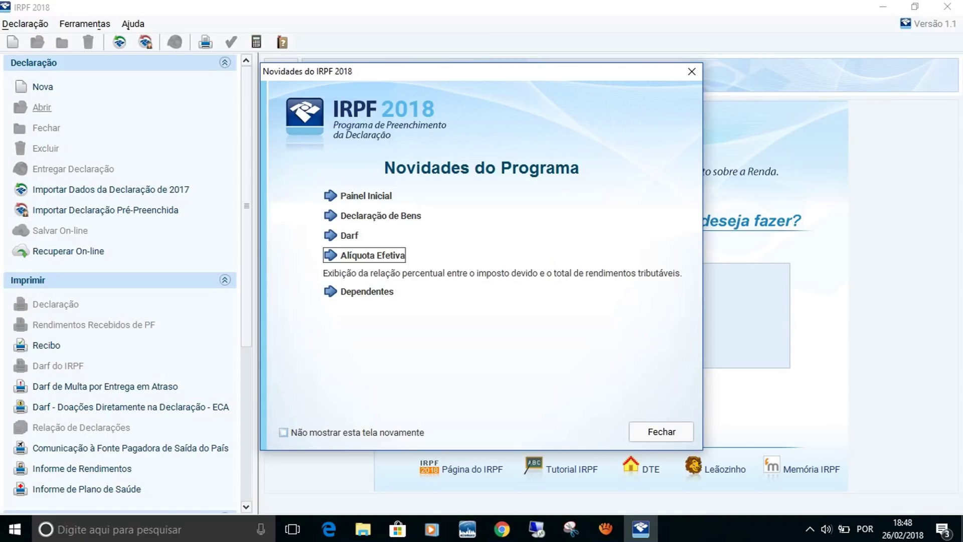
# View the Dependentes note, then close the Novidades do Programa window.
pyautogui.click(367, 274)
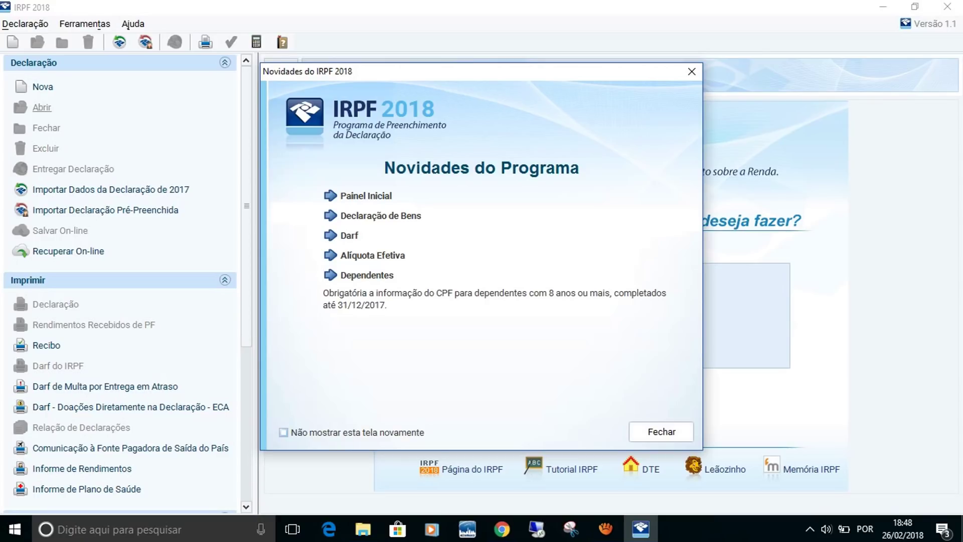
pyautogui.press('Return')
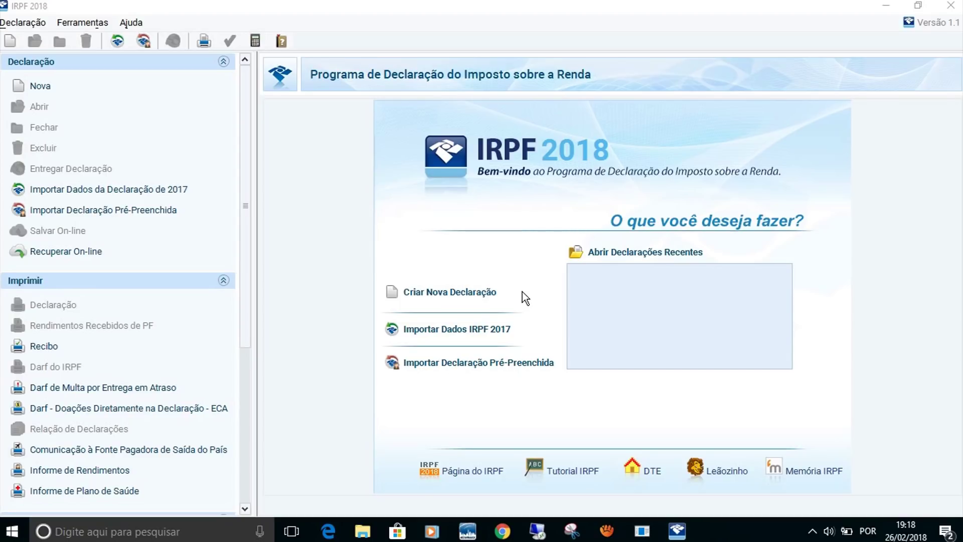
# Create a new Declaração de Ajuste Anual without importing data, entering the taxpayer's CPF and name.
pyautogui.click(454, 296)
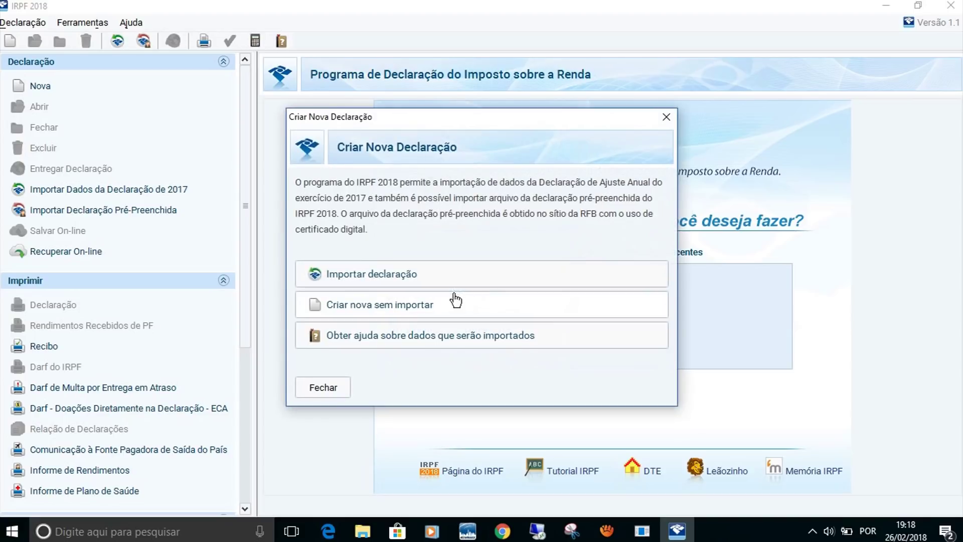
pyautogui.click(407, 307)
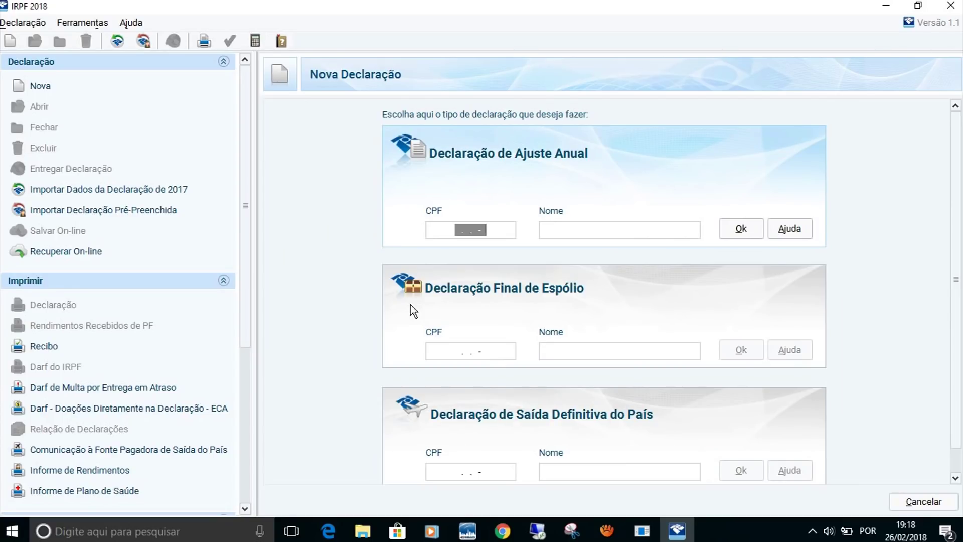
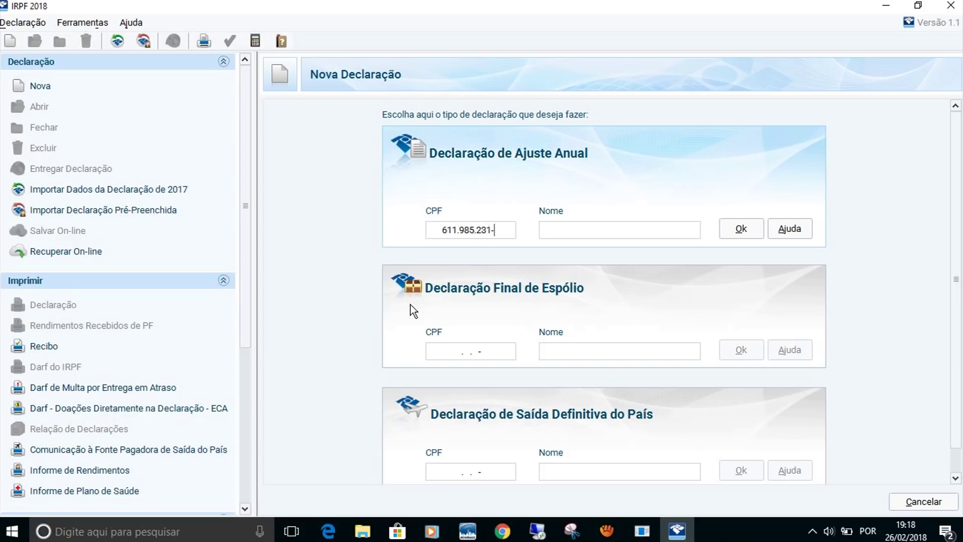
pyautogui.click(567, 232)
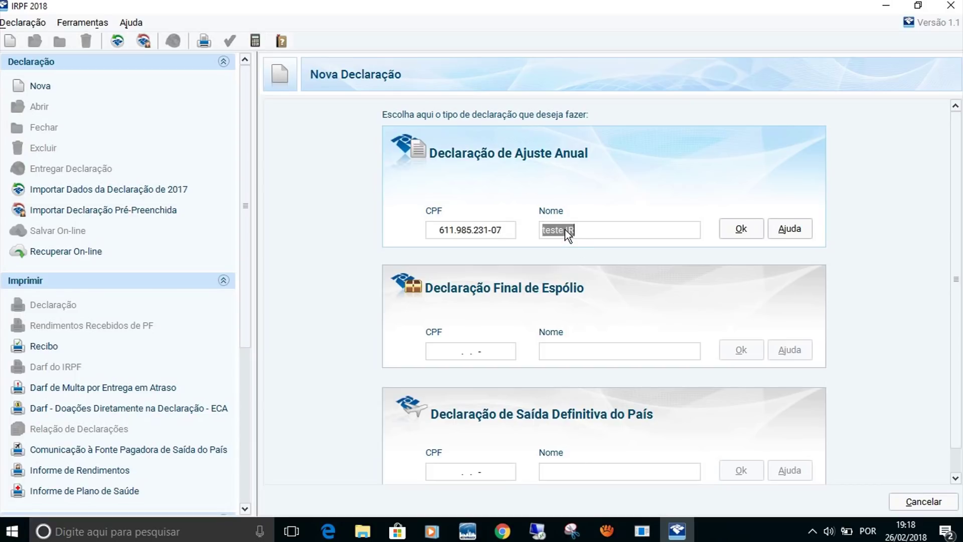
pyautogui.click(742, 229)
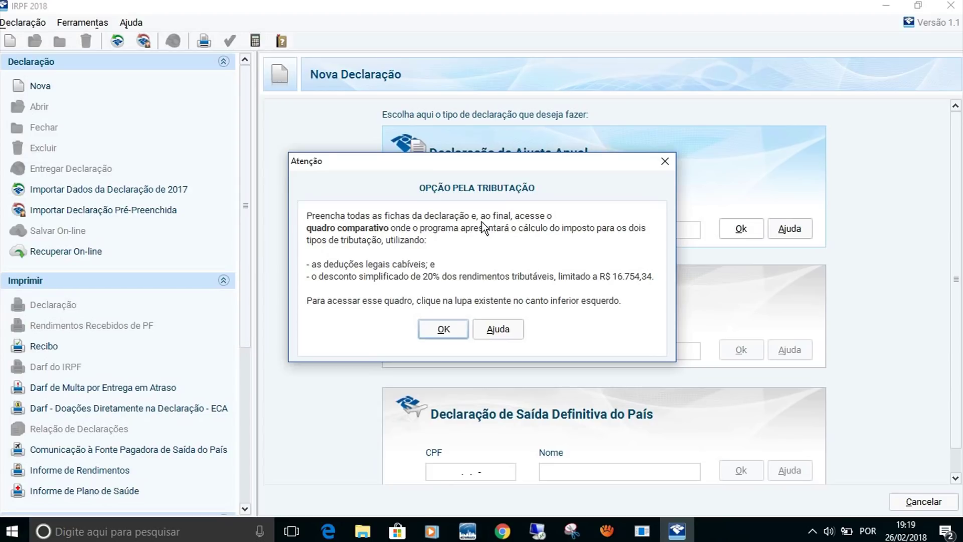
# Dismiss the 'Opção pela Tributação' notice to reach the declaration's Início page.
pyautogui.click(440, 330)
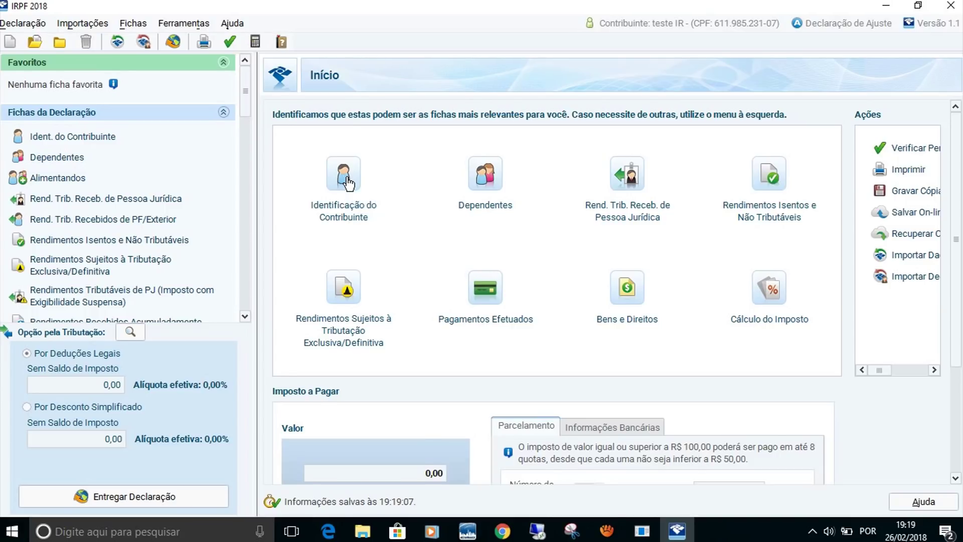
# In Identificação do Contribuinte, answer Não to 'Possui cônjuge ou companheiro(a)?'.
pyautogui.click(348, 182)
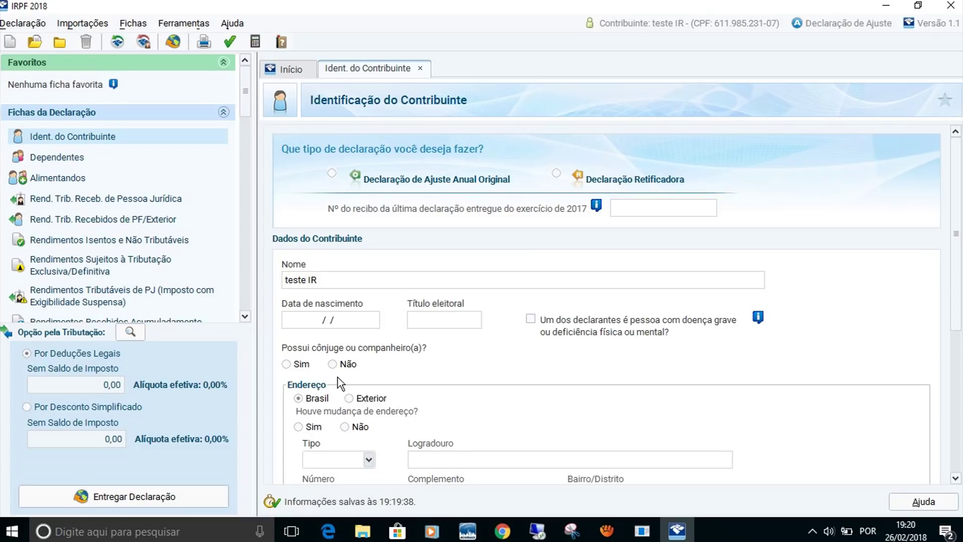
pyautogui.click(286, 364)
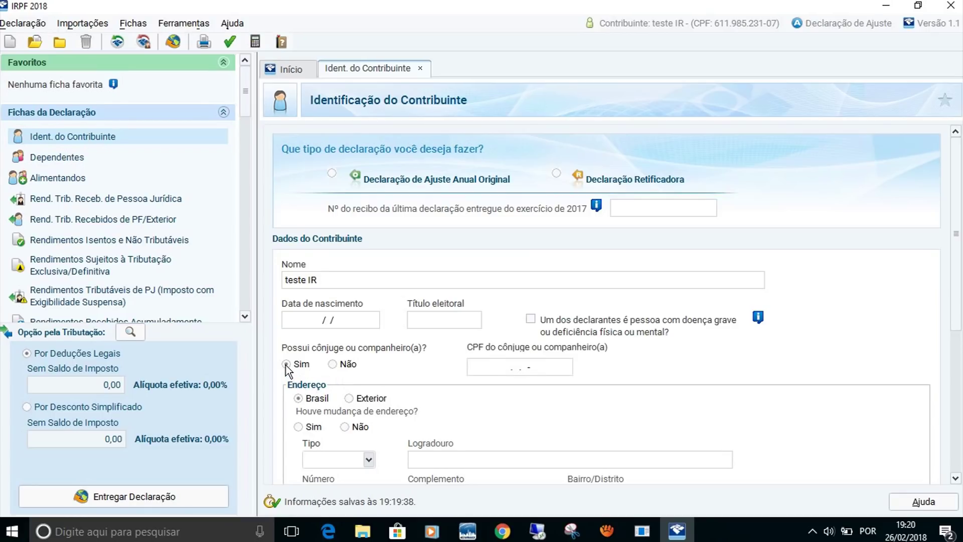
pyautogui.click(333, 364)
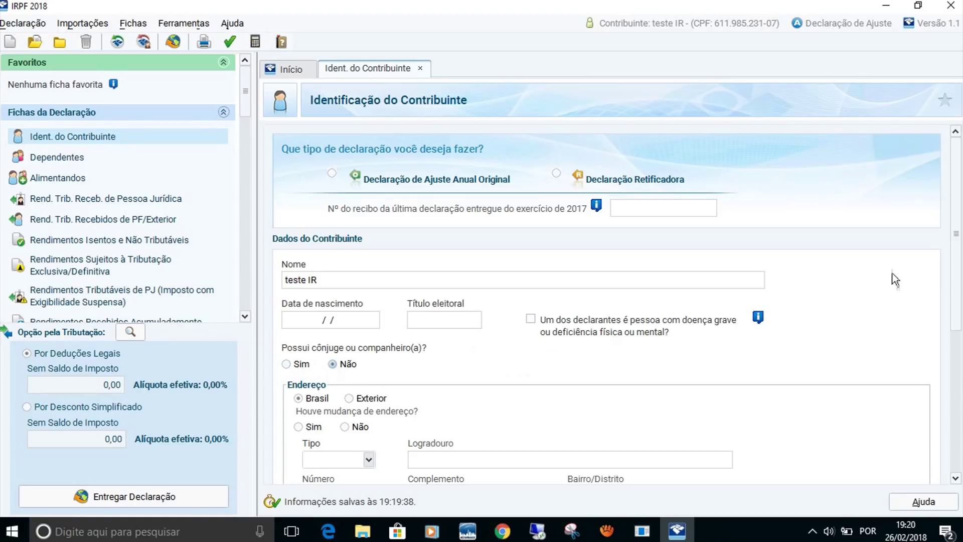
pyautogui.moveTo(955, 238); pyautogui.dragTo(955, 338)
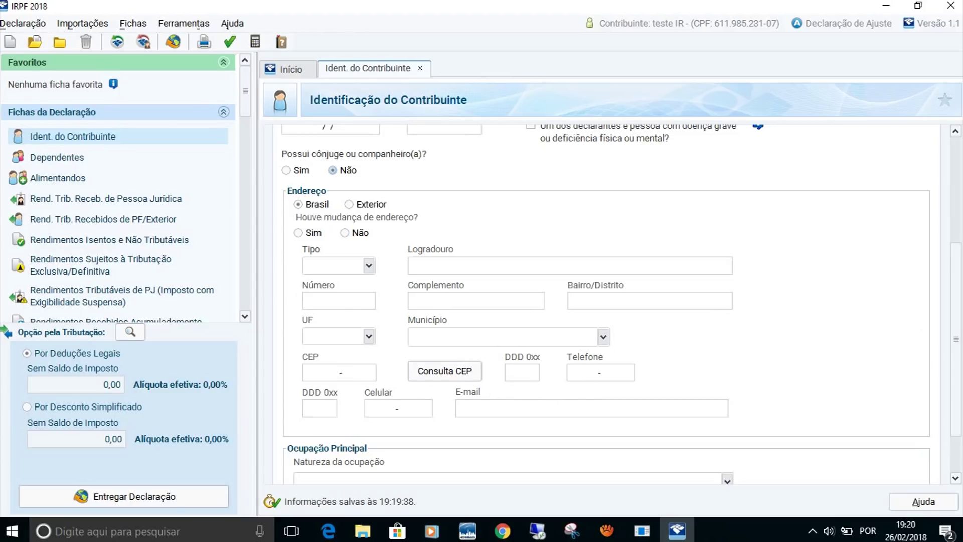
# Set Natureza da ocupação to 01 - Empregado de empresa do setor privado, then bring up the occupation picker.
pyautogui.scroll(-2, 955, 299)
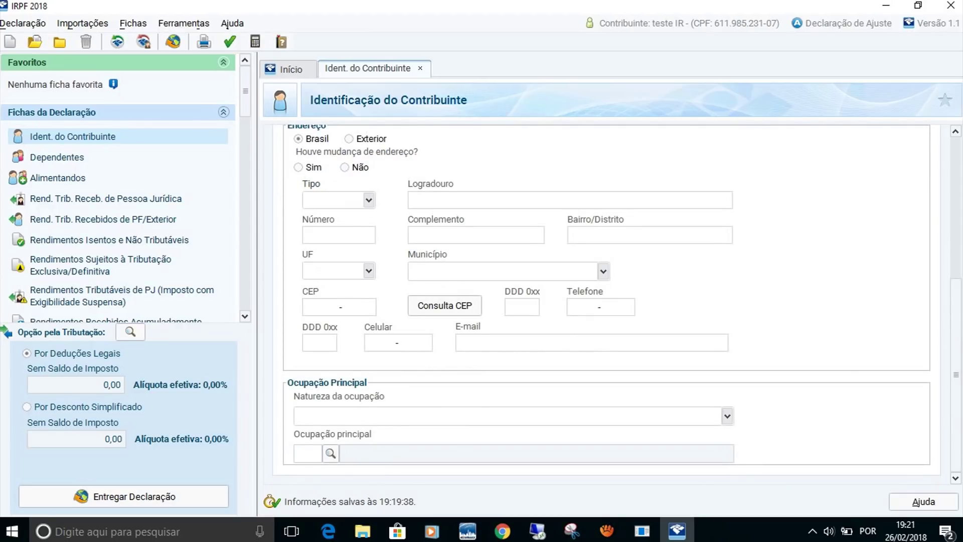
pyautogui.click(727, 417)
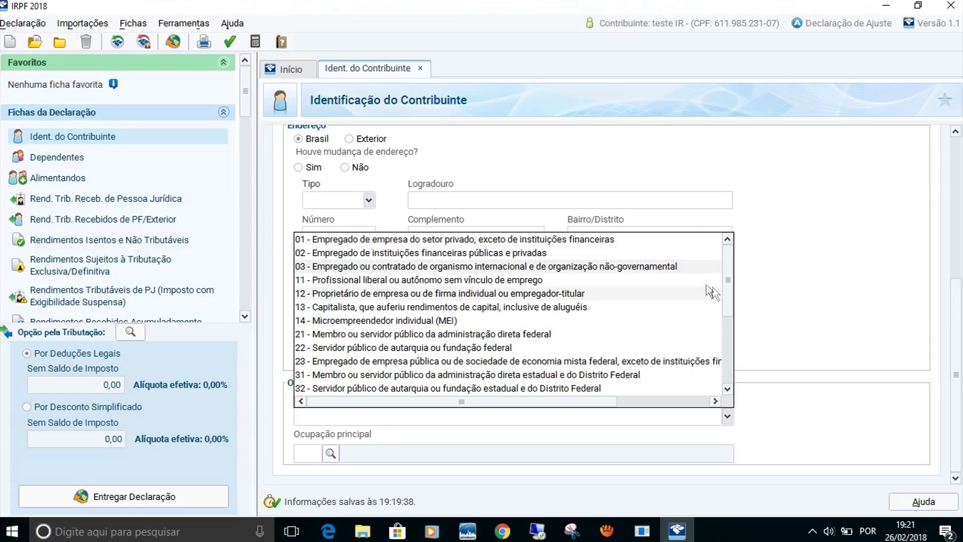
pyautogui.scroll(-4, 732, 281)
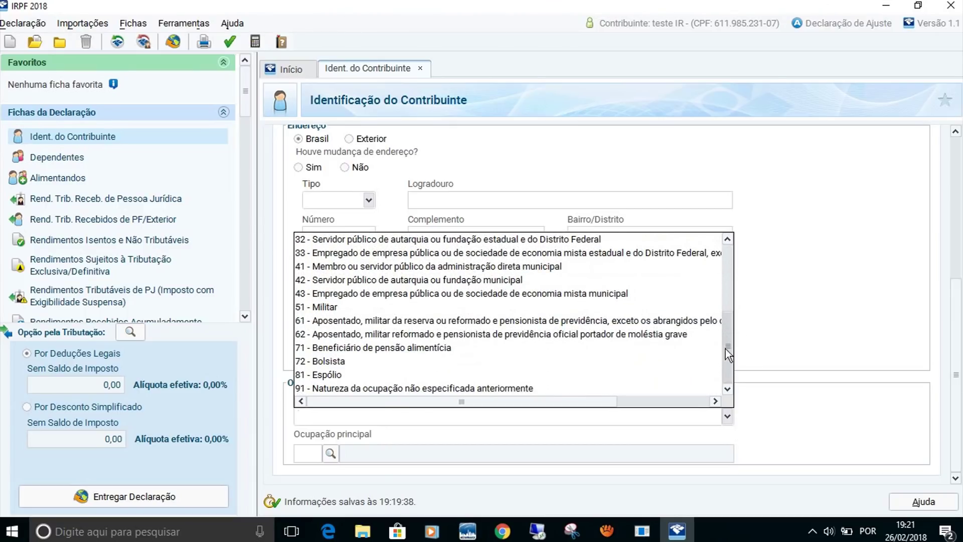
pyautogui.scroll(4, 731, 351)
pyautogui.scroll(1, 736, 291)
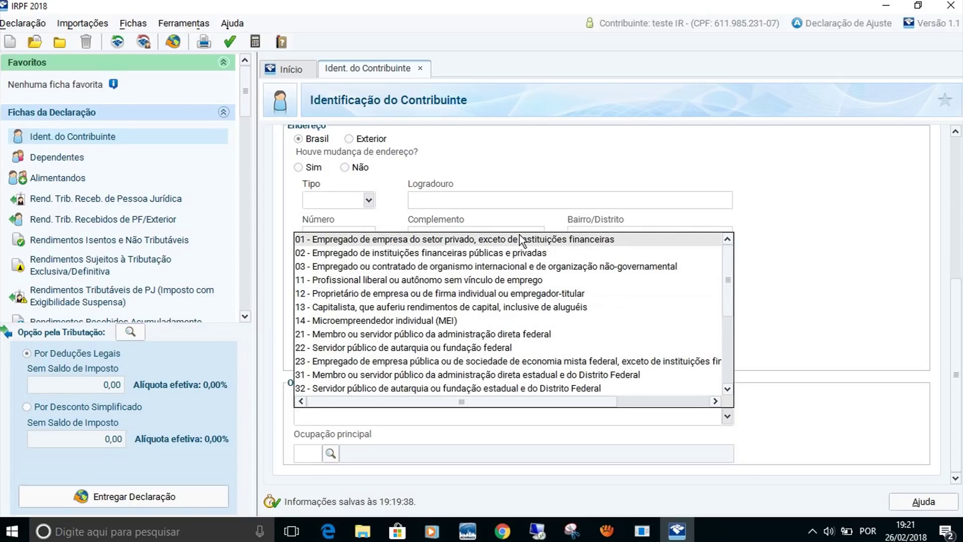
pyautogui.click(520, 237)
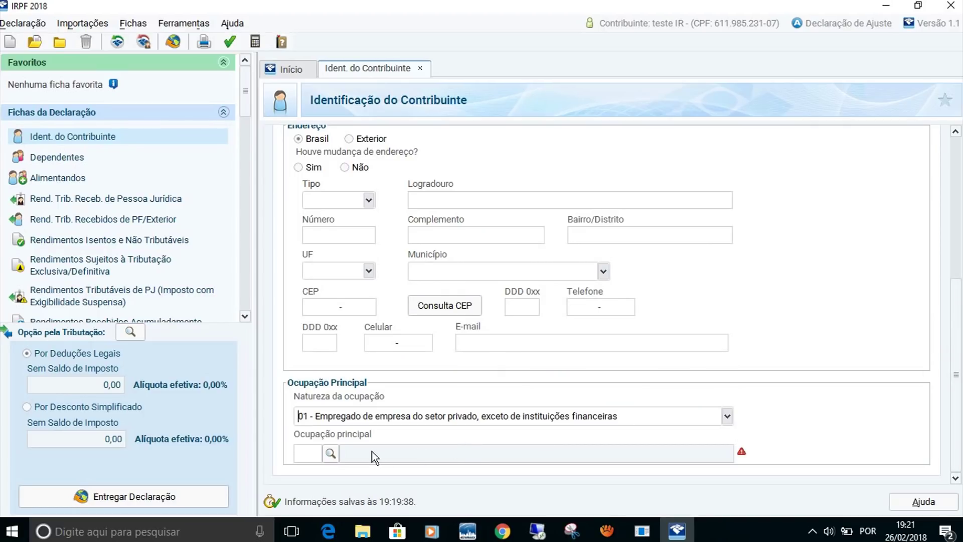
pyautogui.click(329, 453)
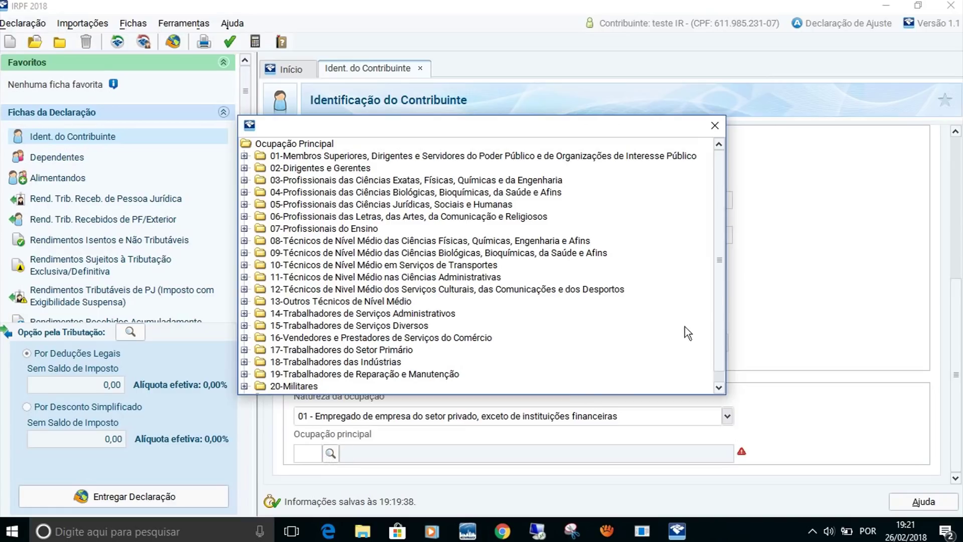
# Choose occupation 000 - Outras ocupações não especificadas anteriormente under group 21-Outras Ocupações.
pyautogui.moveTo(719, 241); pyautogui.dragTo(720, 287)
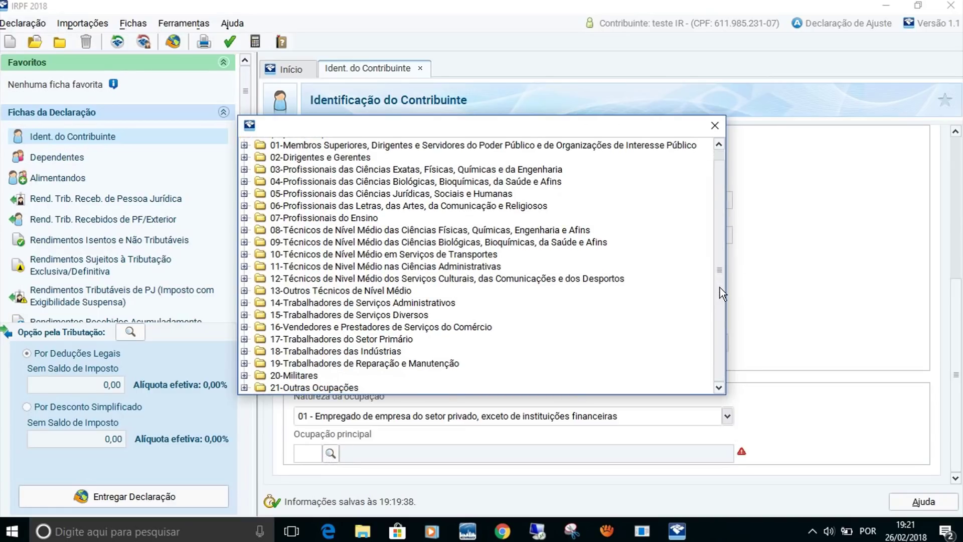
pyautogui.click(324, 387)
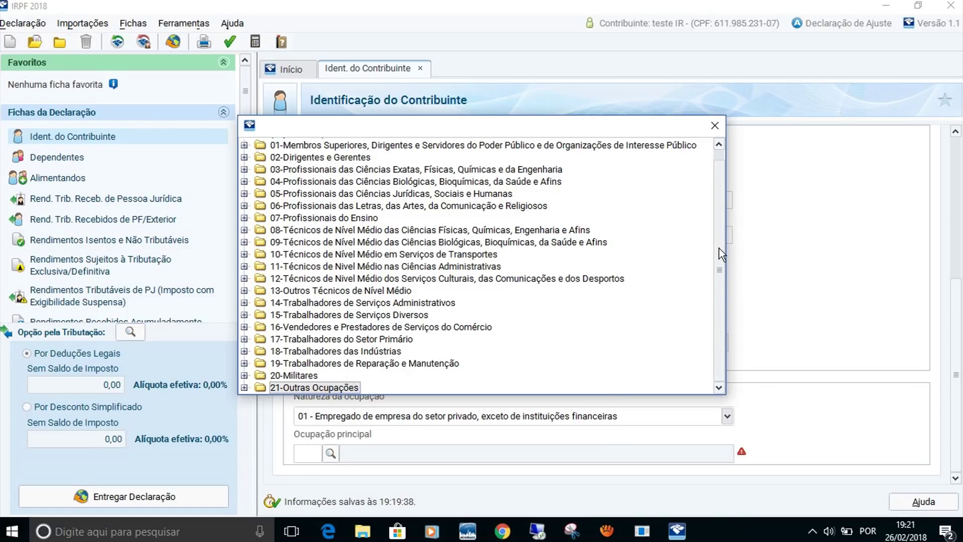
pyautogui.doubleClick(330, 386)
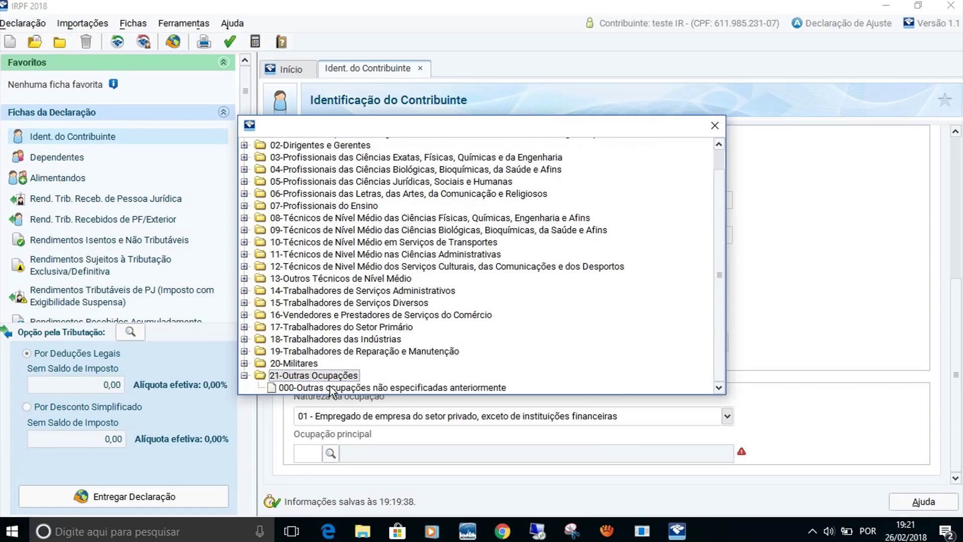
pyautogui.doubleClick(326, 388)
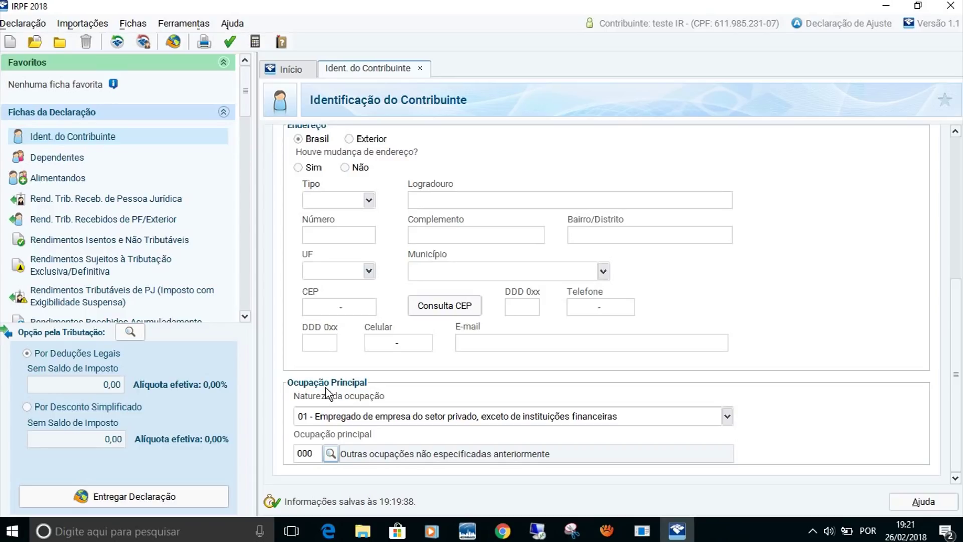
# Go to the Dependentes ficha and start a new entry with a blank Dados do Dependente form.
pyautogui.click(57, 157)
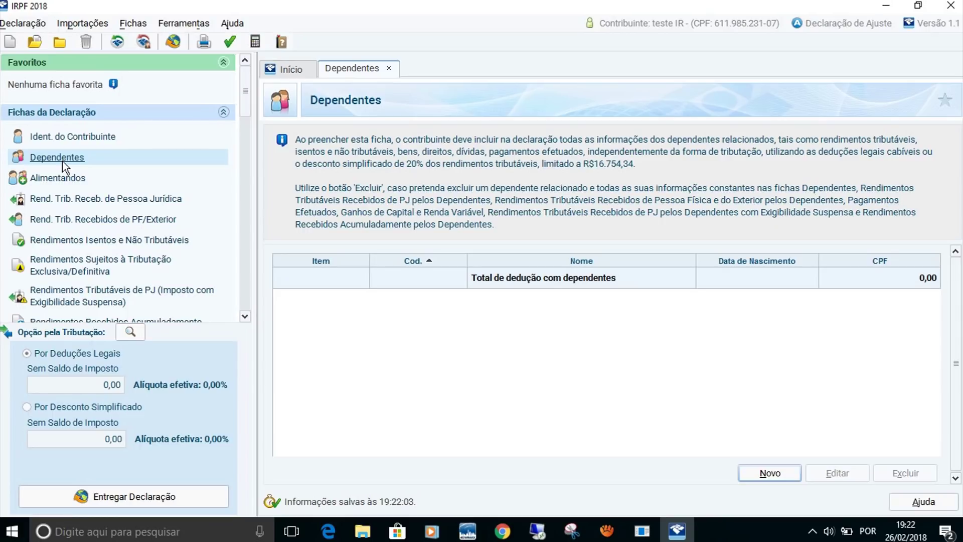
pyautogui.click(61, 181)
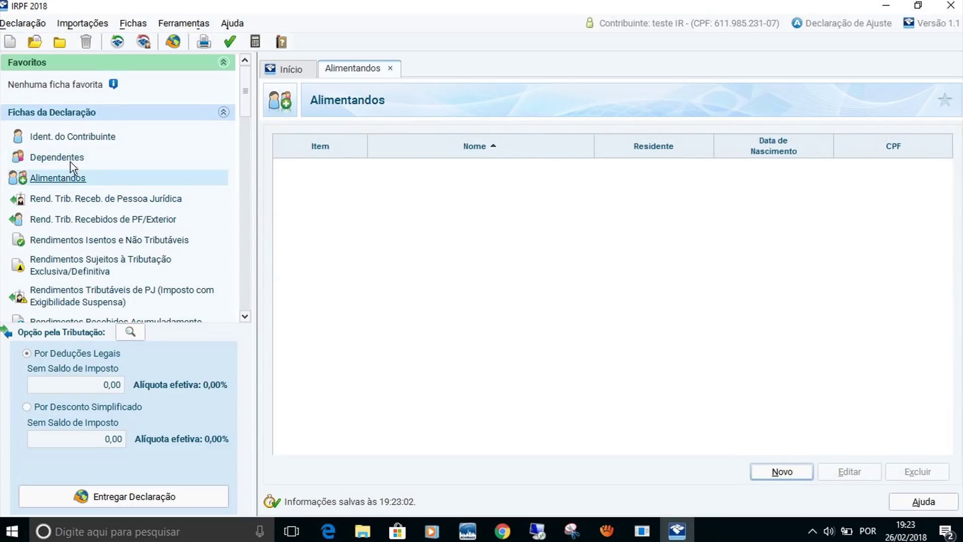
pyautogui.click(68, 164)
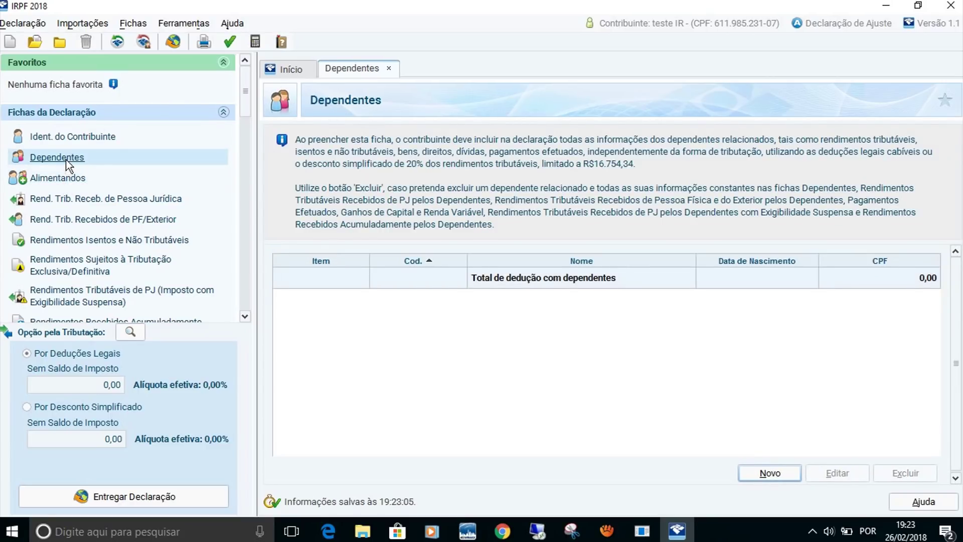
pyautogui.click(758, 474)
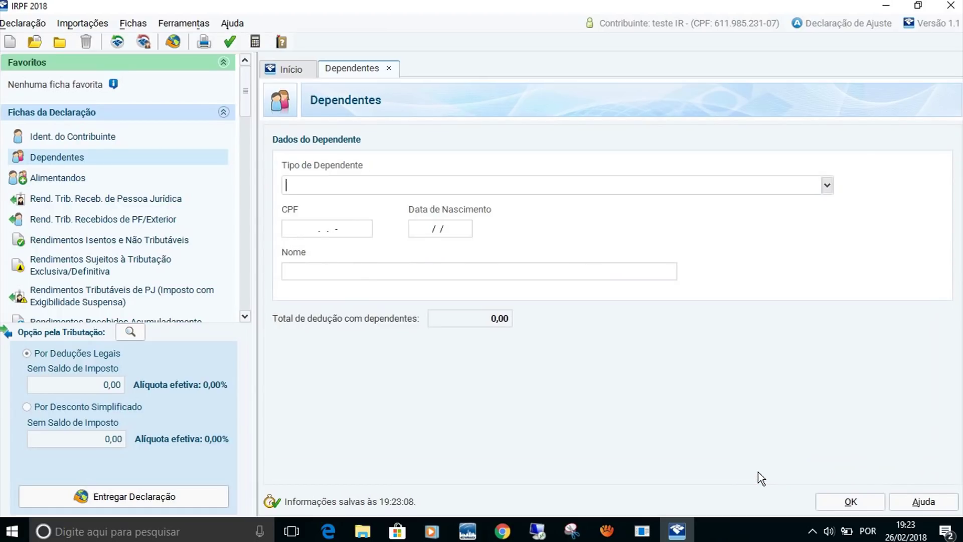
# Set the dependent type to 21 (child up to 21), then move on to the empty Alimentandos ficha.
pyautogui.write('filho')
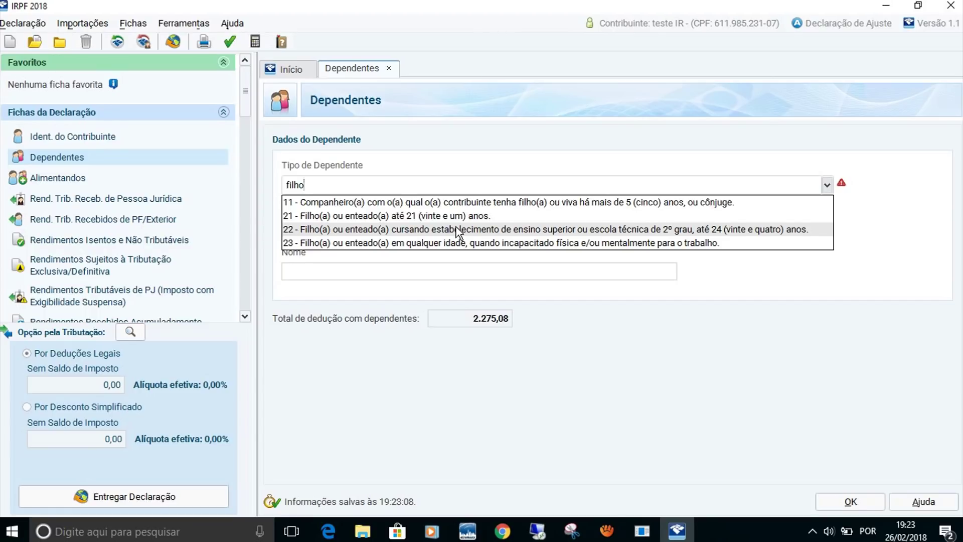
pyautogui.click(457, 216)
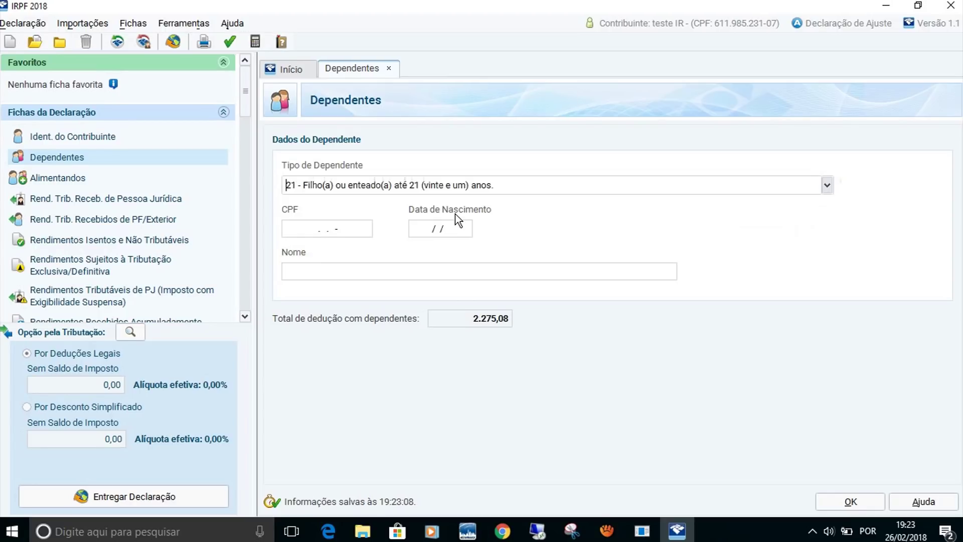
pyautogui.click(296, 234)
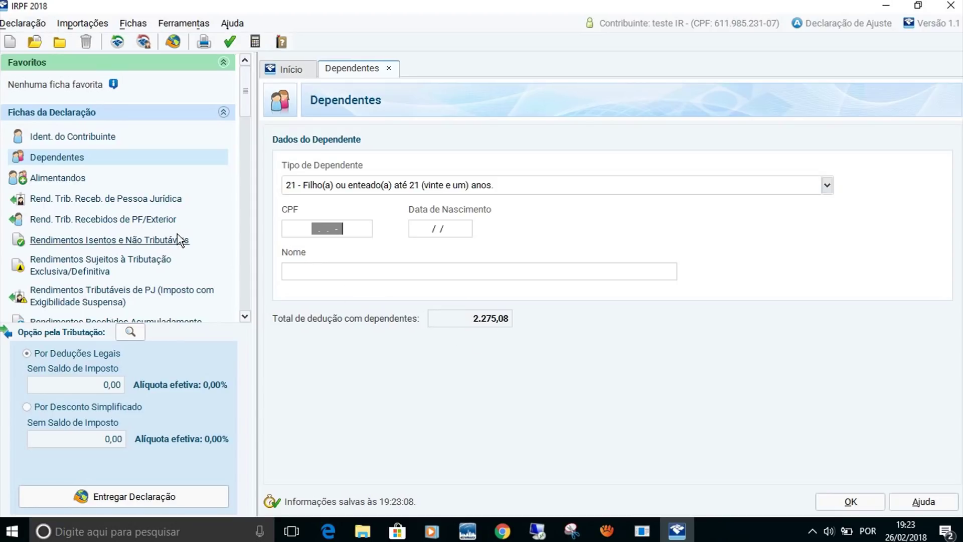
pyautogui.click(58, 178)
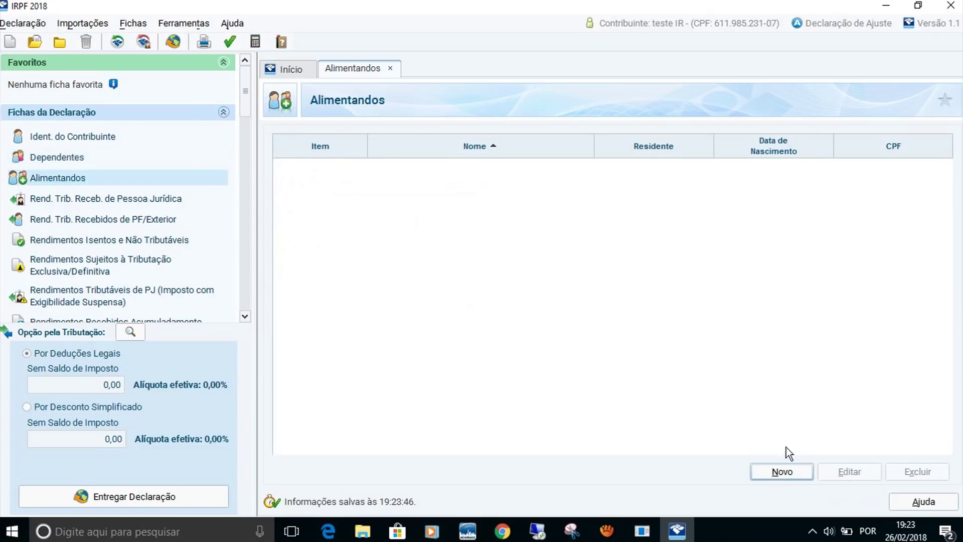
# Start a new Alimentandos entry, then switch to the Rend. Trib. Receb. de Pessoa Jurídica ficha.
pyautogui.click(791, 470)
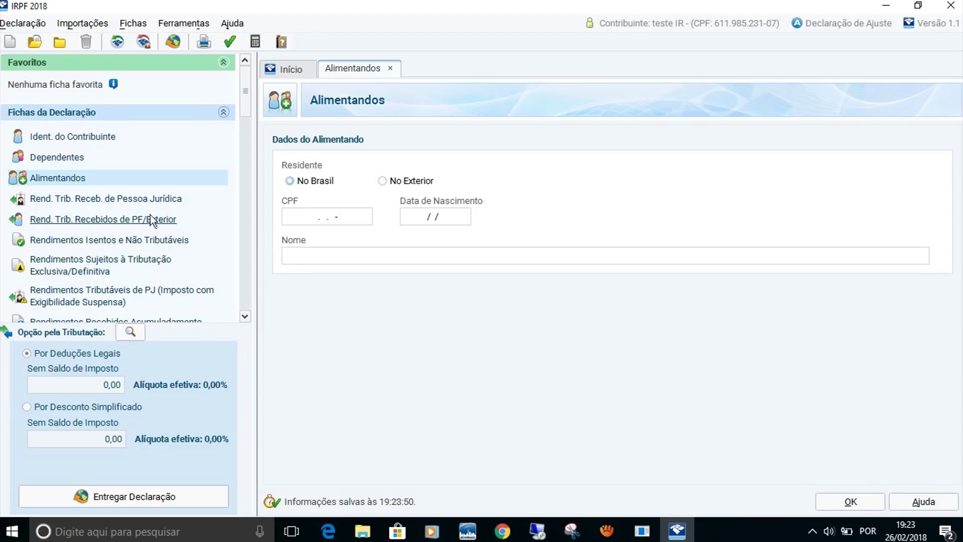
pyautogui.click(138, 205)
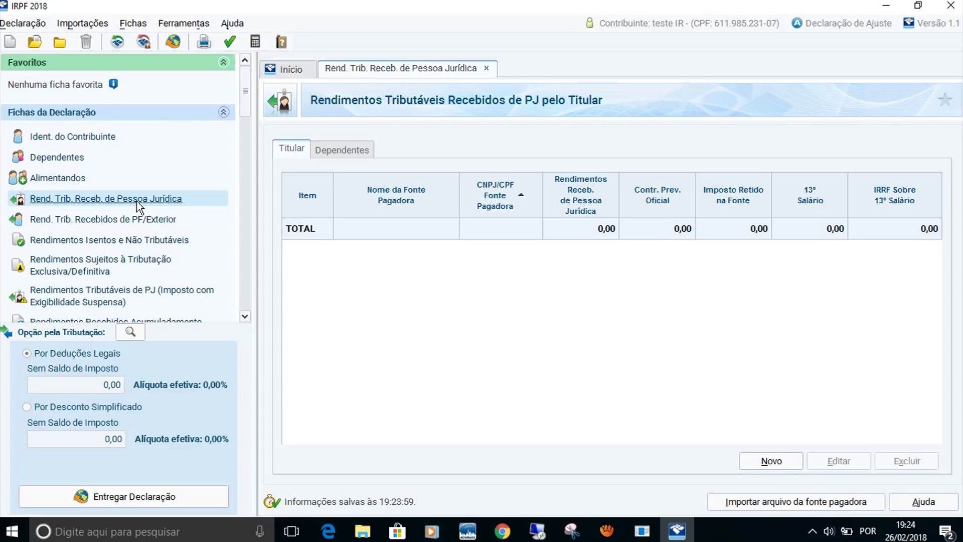
# Add a new paying source under the Titular table, opening a blank Dados da Fonte Pagadora form.
pyautogui.click(767, 460)
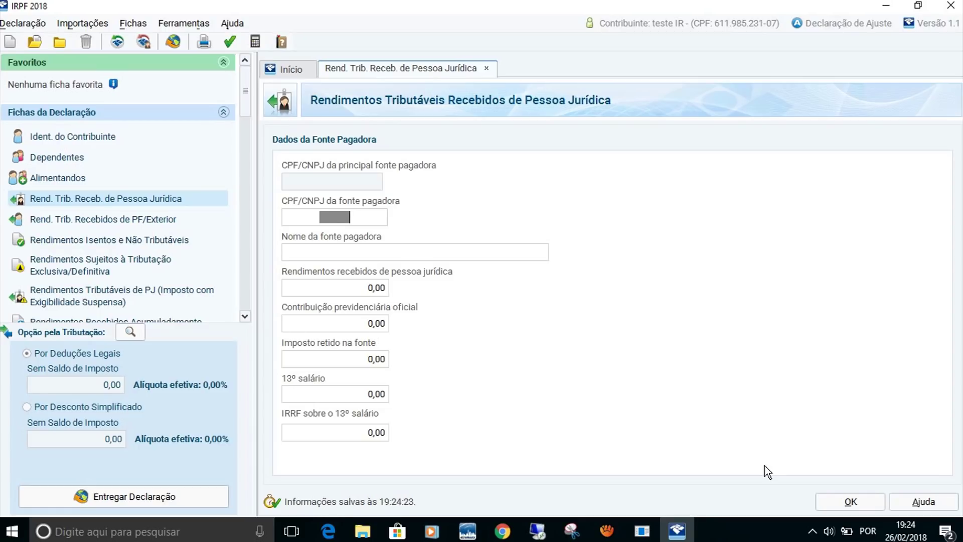
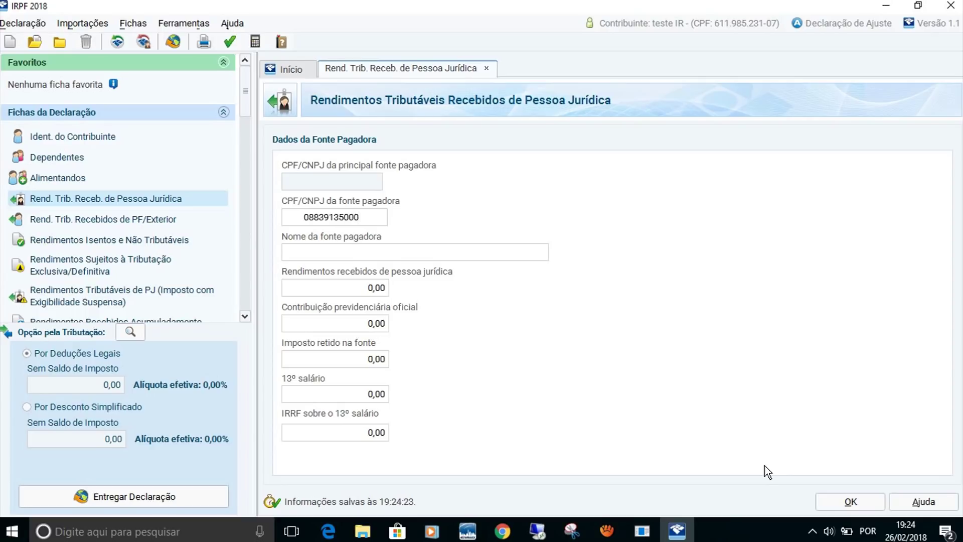
# Enter the payer's CNPJ and the payer name 'pagador a'.
pyautogui.press('Tab')
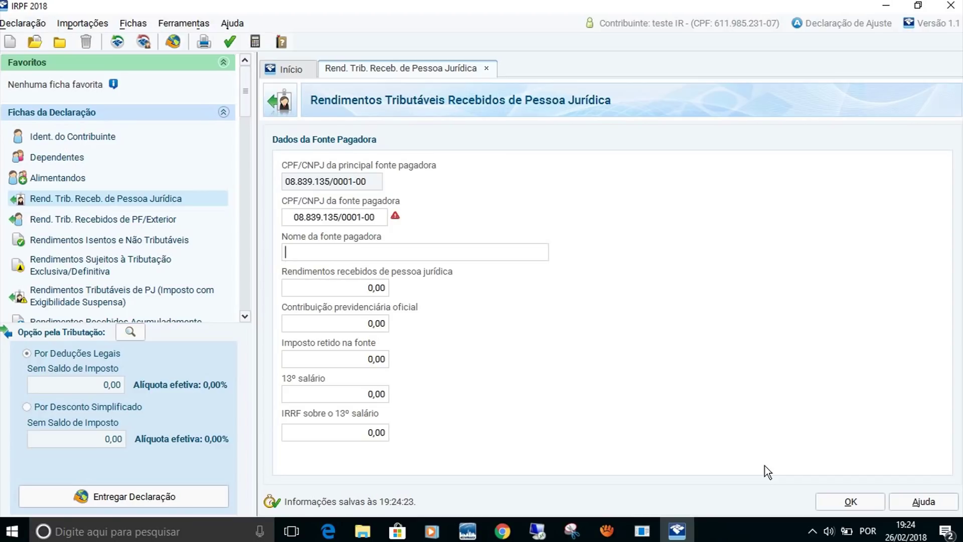
pyautogui.write('pagador a')
# Fill in income 16.700,00, contribution 1.836,00, tax withheld 300,00 and 13º salário 1.200,00.
pyautogui.click(324, 290)
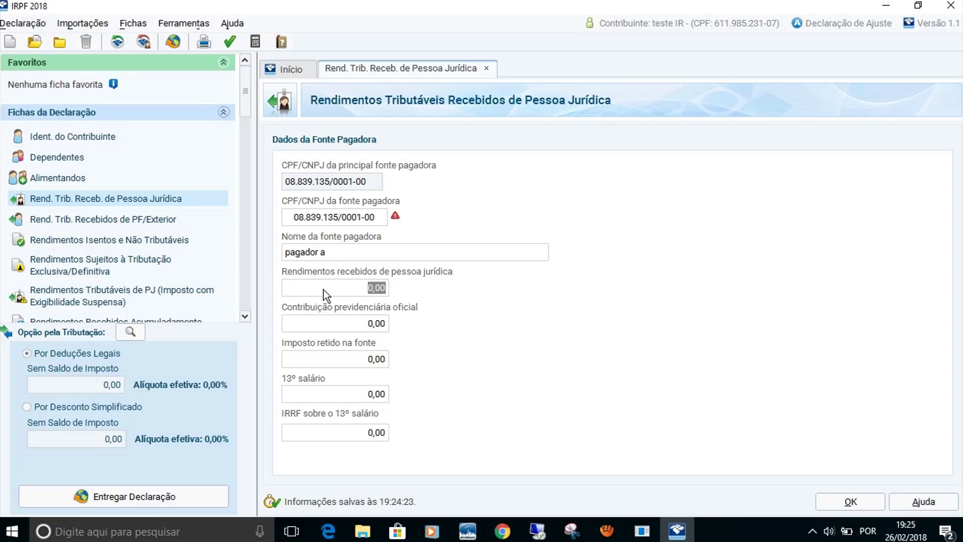
pyautogui.write('16700')
pyautogui.press('Tab')
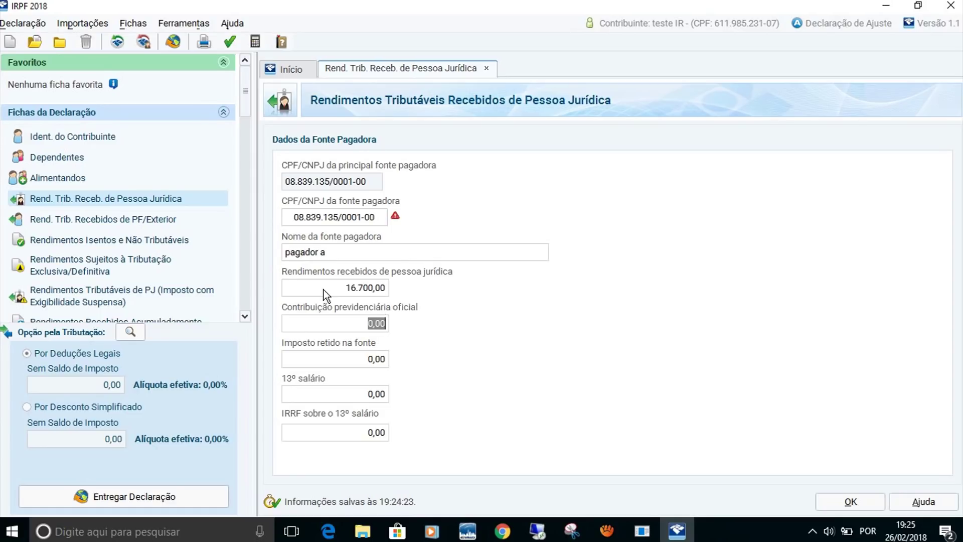
pyautogui.write('1.8')
pyautogui.write('36')
pyautogui.press('Tab')
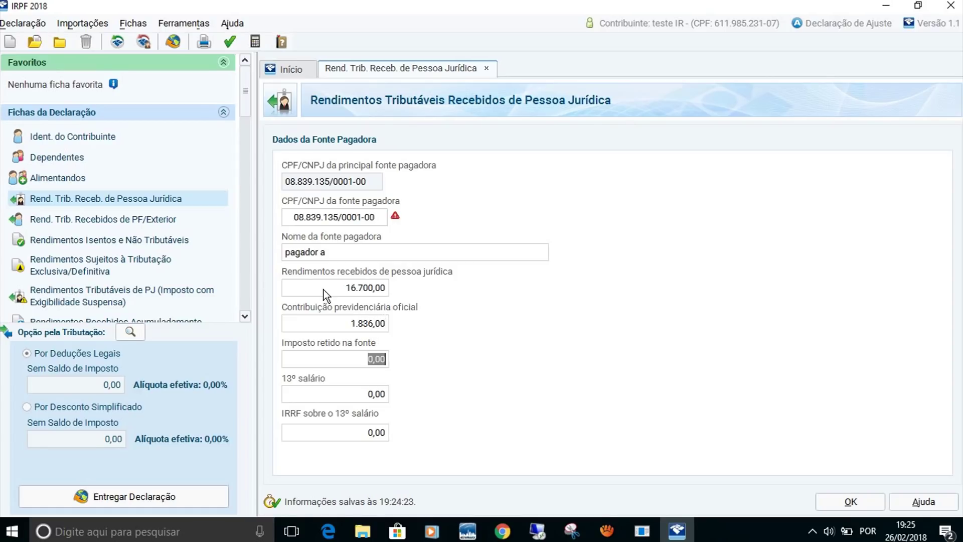
pyautogui.write('300')
pyautogui.press('Tab')
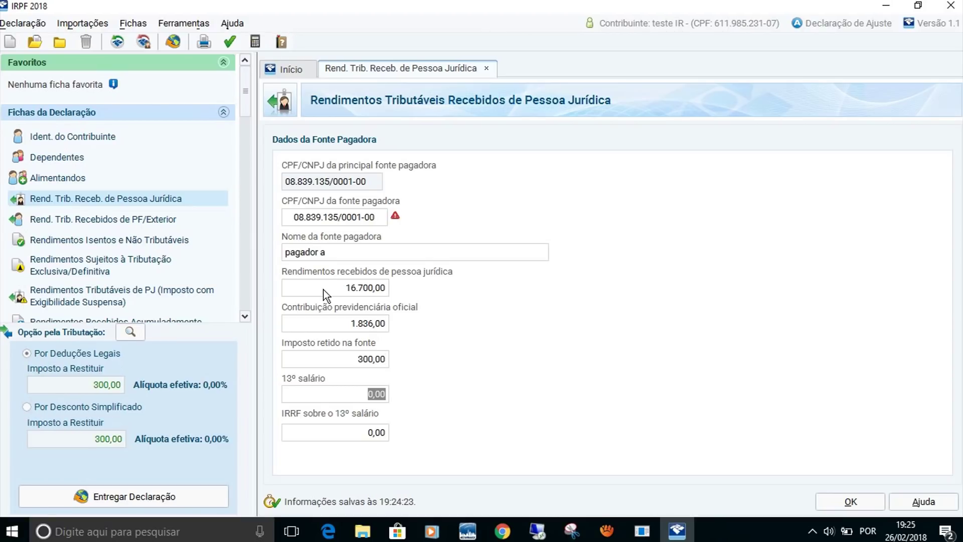
pyautogui.write('1200')
pyautogui.press('Tab')
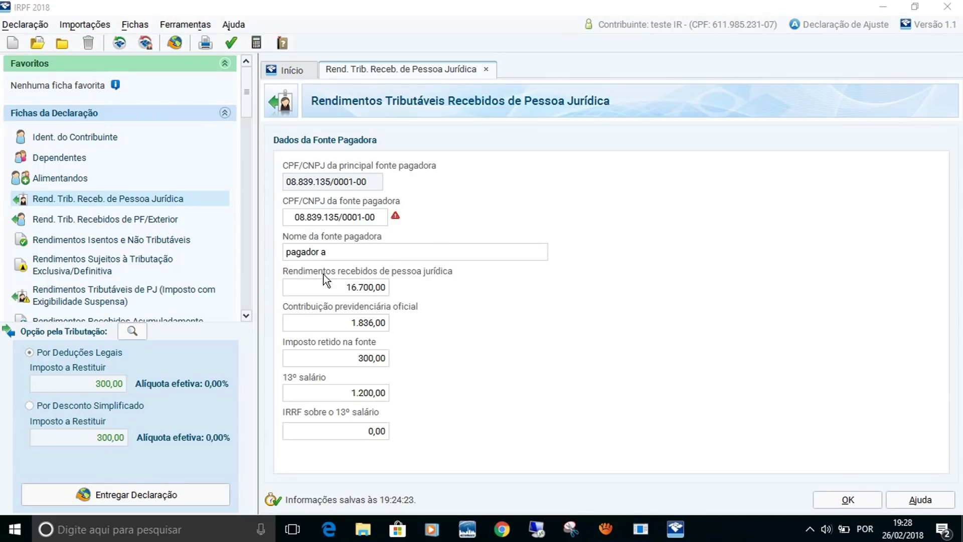
# Update the 'pagador a' income to 35.000,00 and its withheld tax to 600,00.
pyautogui.click(347, 286)
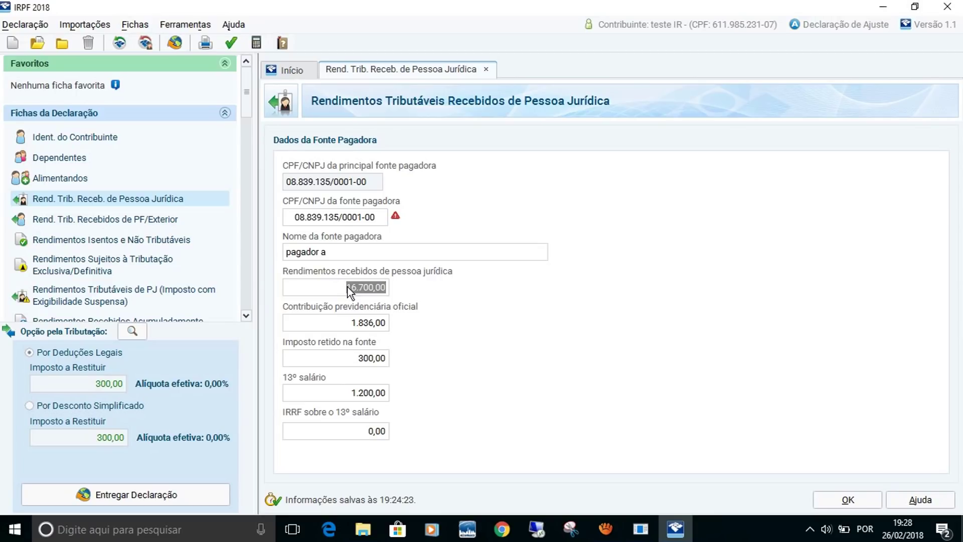
pyautogui.write('25.')
pyautogui.write('00')
pyautogui.write('0')
pyautogui.press('Tab')
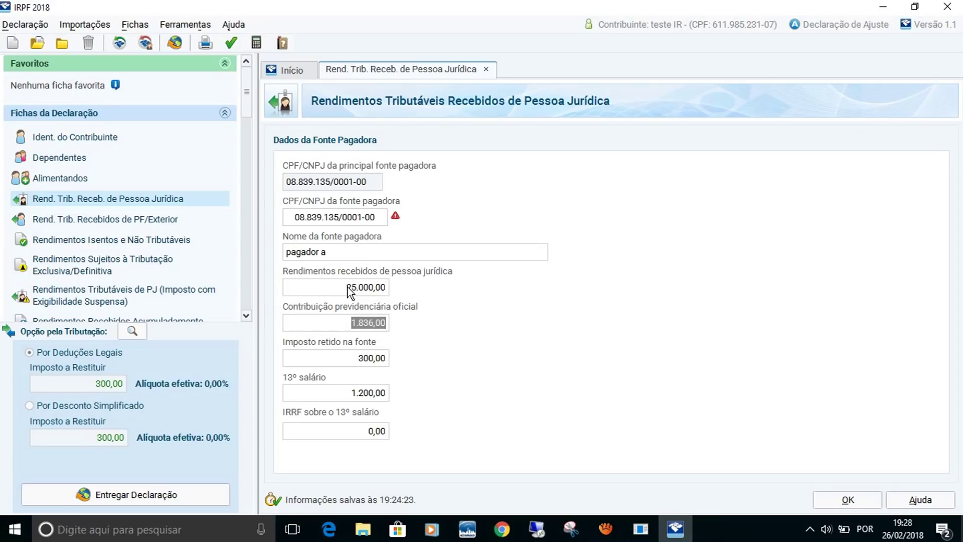
pyautogui.press('Tab')
pyautogui.write('600')
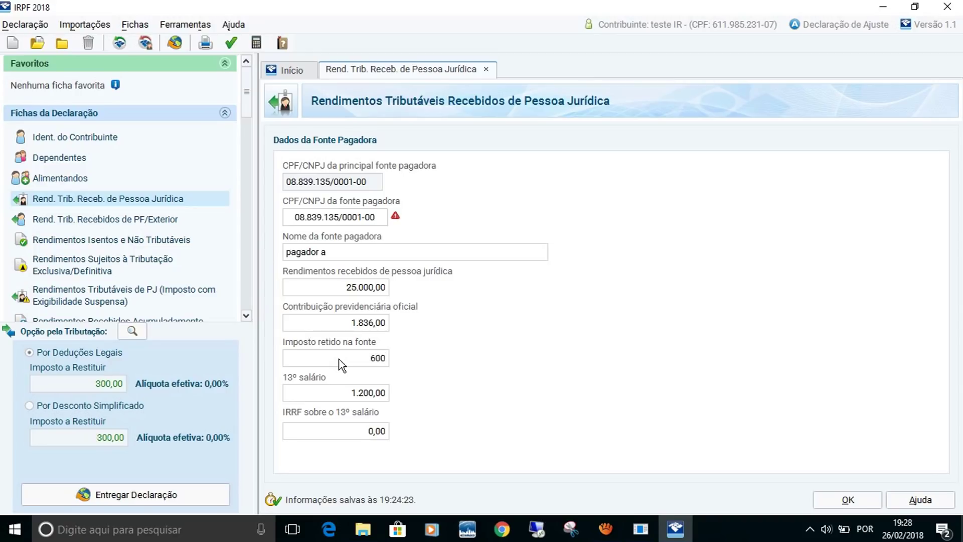
pyautogui.press('Tab')
pyautogui.click(309, 291)
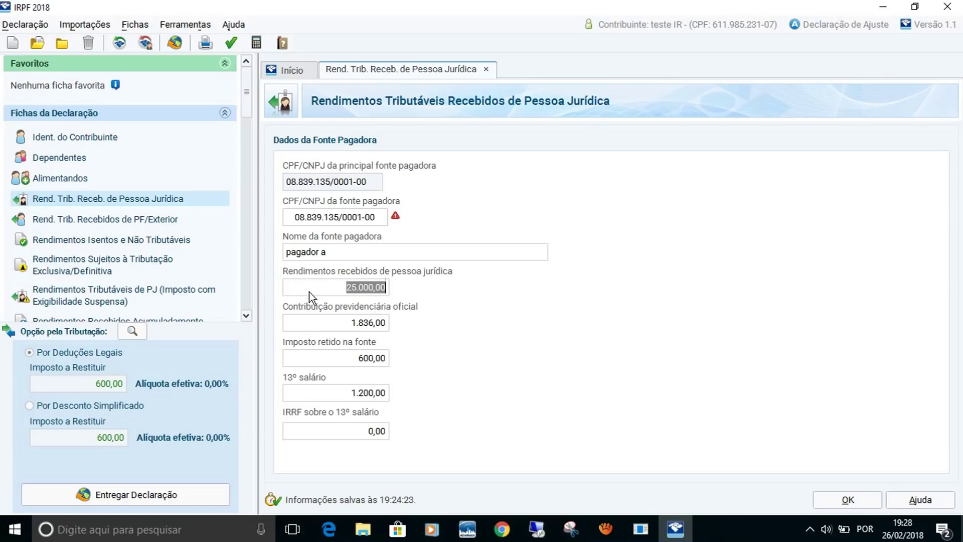
pyautogui.write('35000')
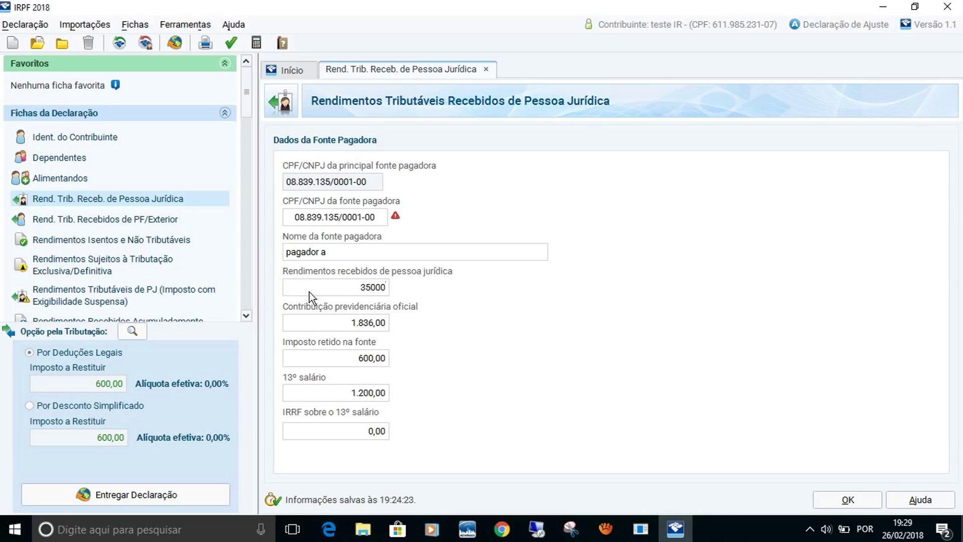
pyautogui.press('Tab')
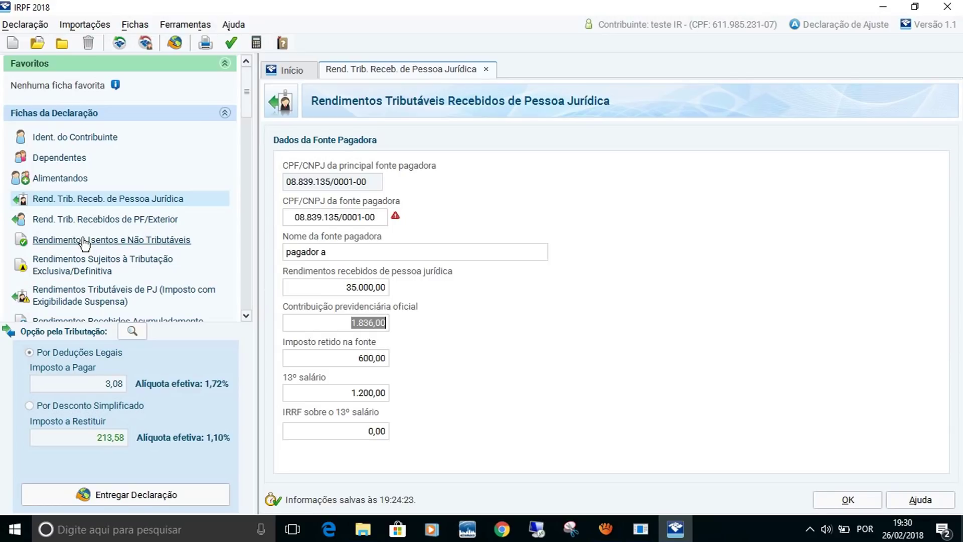
# Go to the Rendimentos Isentos e Não Tributáveis ficha, whose income list is still empty.
pyautogui.click(84, 244)
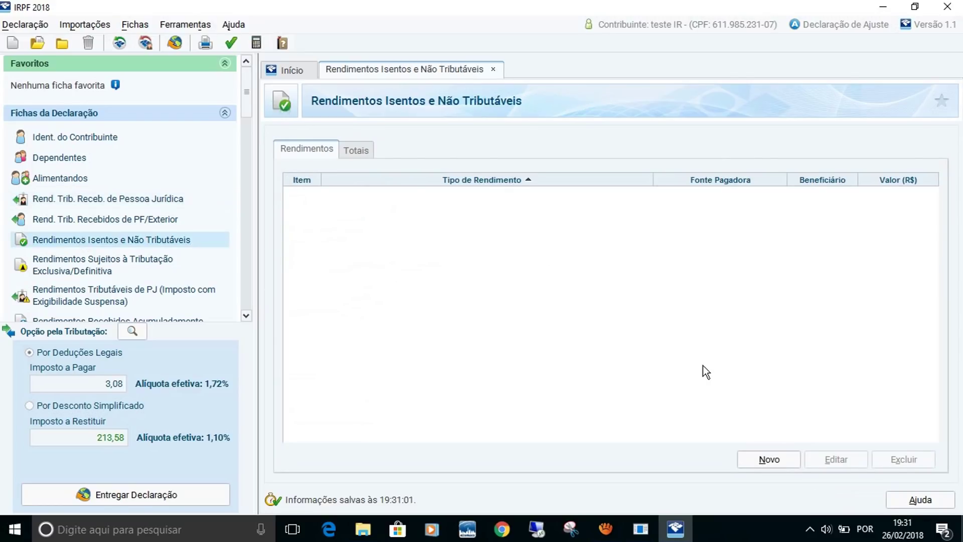
# Start a new exempt-income entry with type 13, Simples Nacional partner income.
pyautogui.click(766, 461)
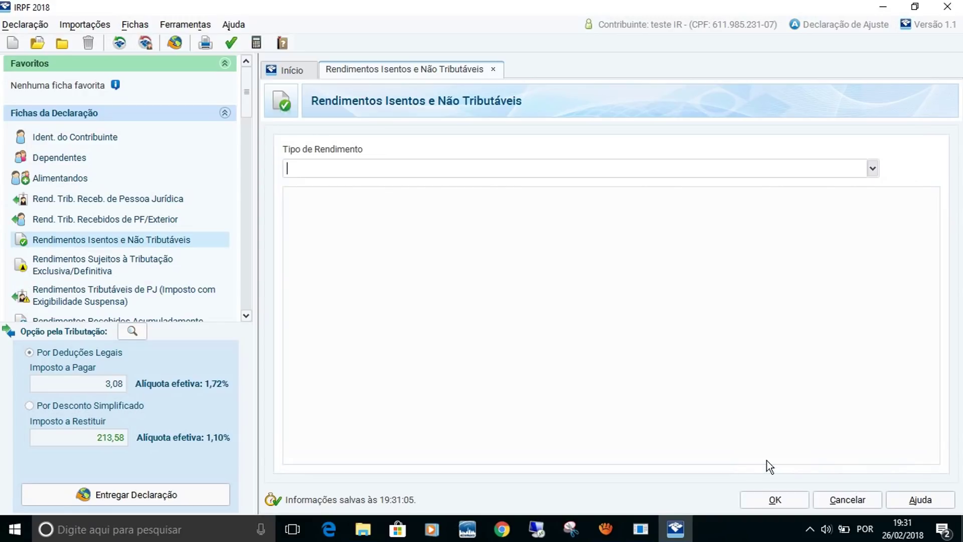
pyautogui.click(873, 169)
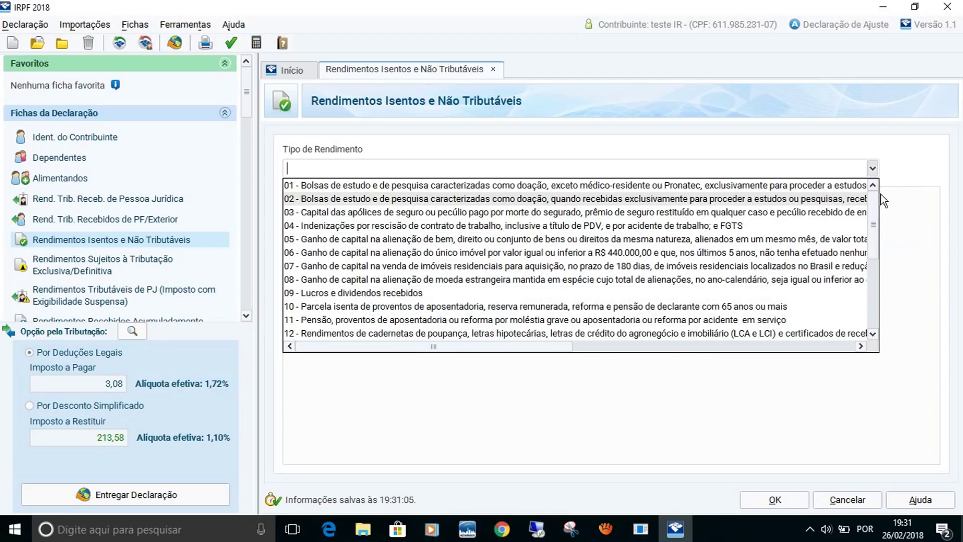
pyautogui.moveTo(874, 207); pyautogui.dragTo(874, 245)
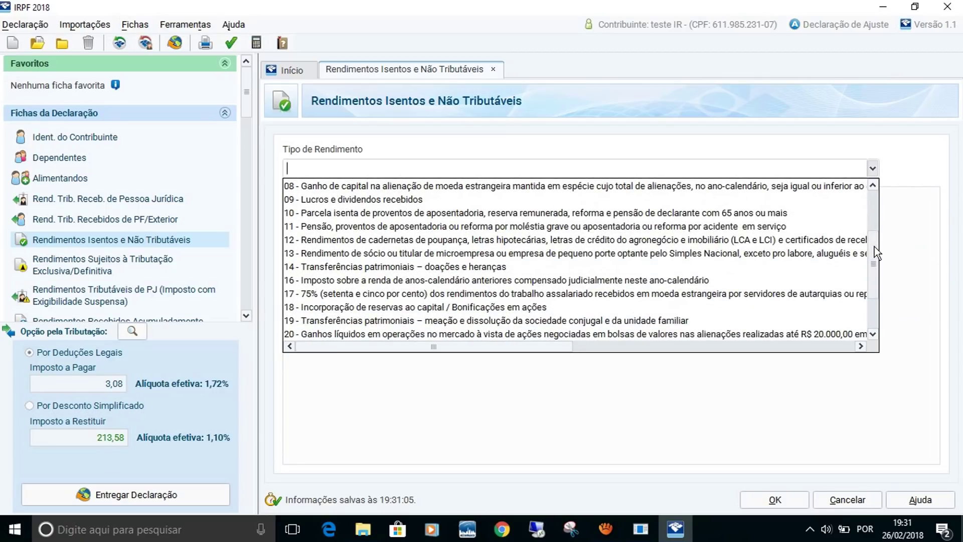
pyautogui.click(737, 257)
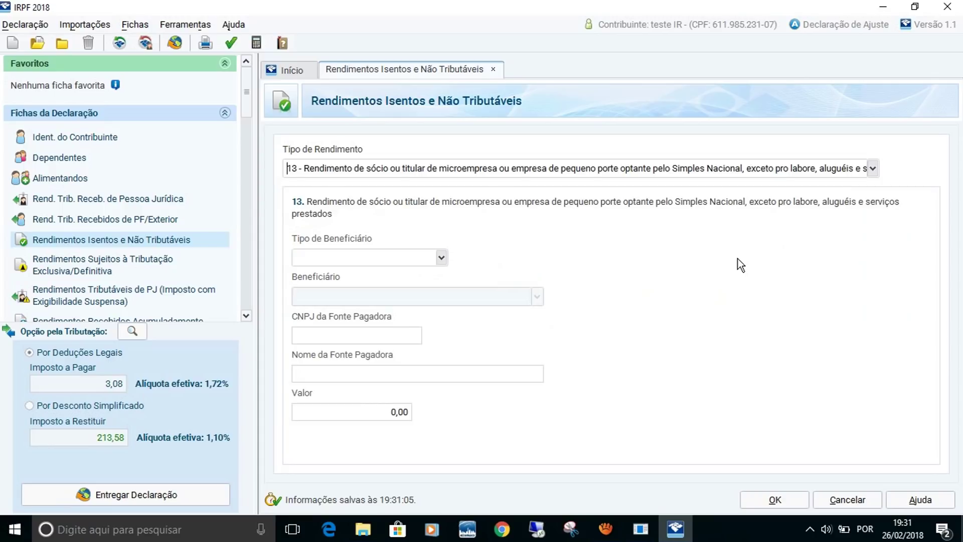
# Reopen the Tipo de Rendimento list and scroll through the other exempt income types.
pyautogui.click(873, 169)
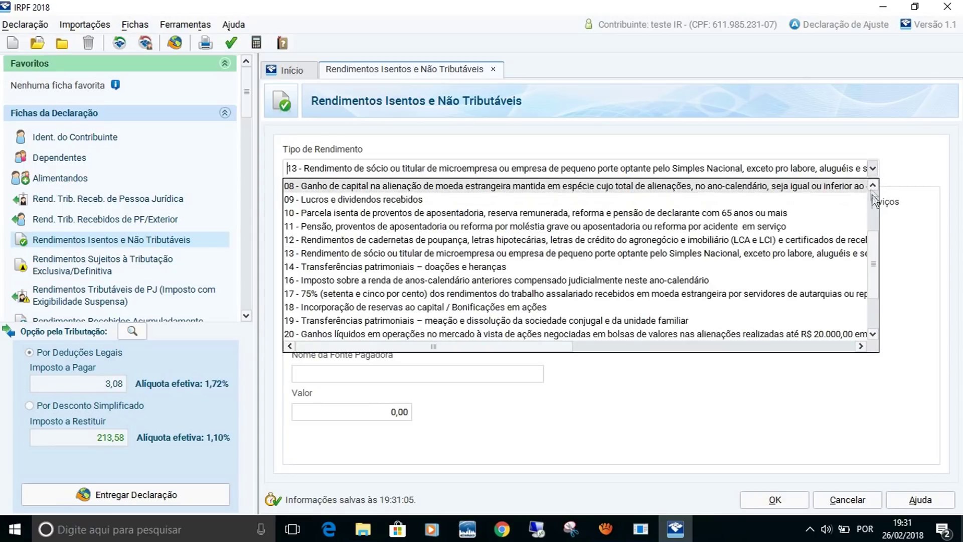
pyautogui.click(873, 186)
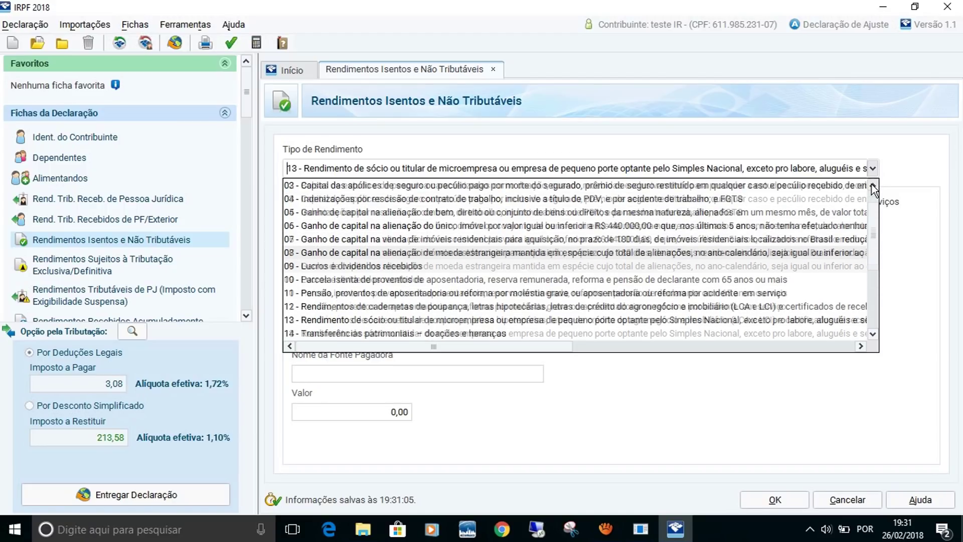
pyautogui.click(873, 187)
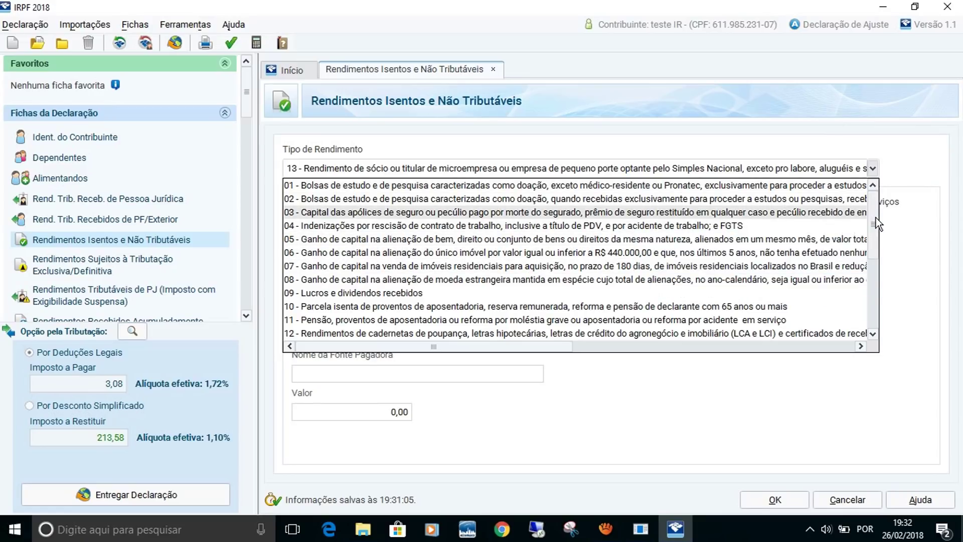
pyautogui.moveTo(877, 227)
pyautogui.mouseDown()
pyautogui.moveTo(877, 317)
pyautogui.moveTo(876, 209)
pyautogui.mouseUp()
# Switch between the exclusively-taxed, taxable-PJ and exempt income fichas.
pyautogui.click(80, 271)
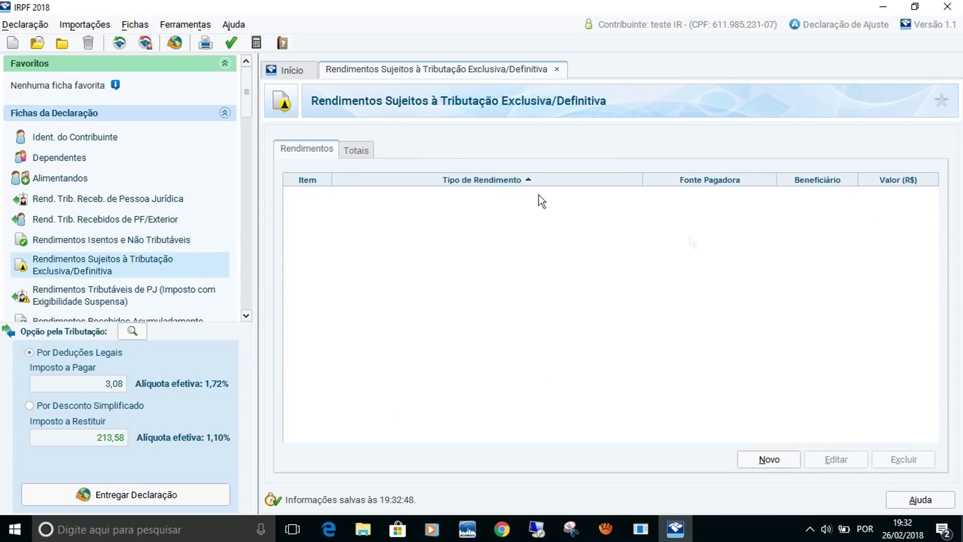
pyautogui.click(170, 244)
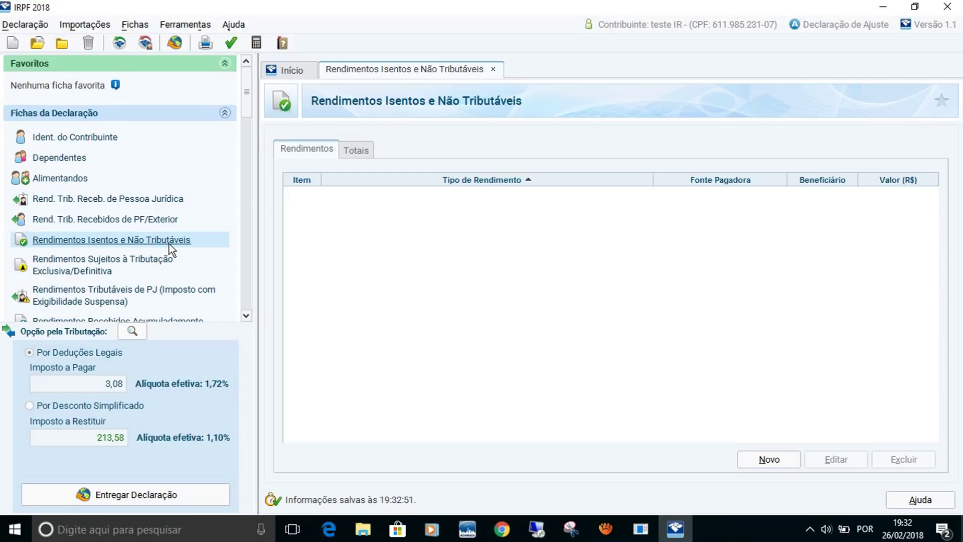
pyautogui.click(150, 200)
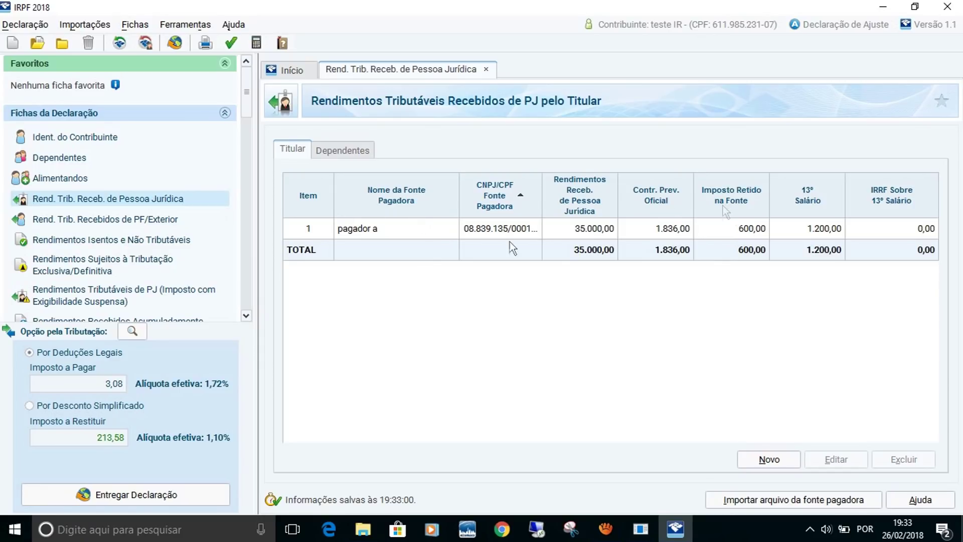
pyautogui.click(92, 241)
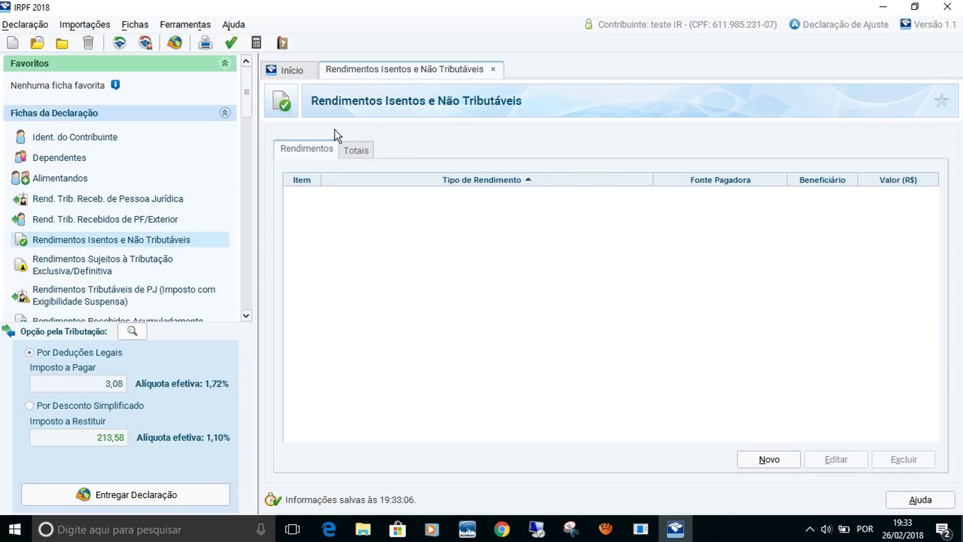
# Review the exempt-income Totais tab, all at 0,00, then go to the exclusively-taxed income sheet.
pyautogui.click(349, 150)
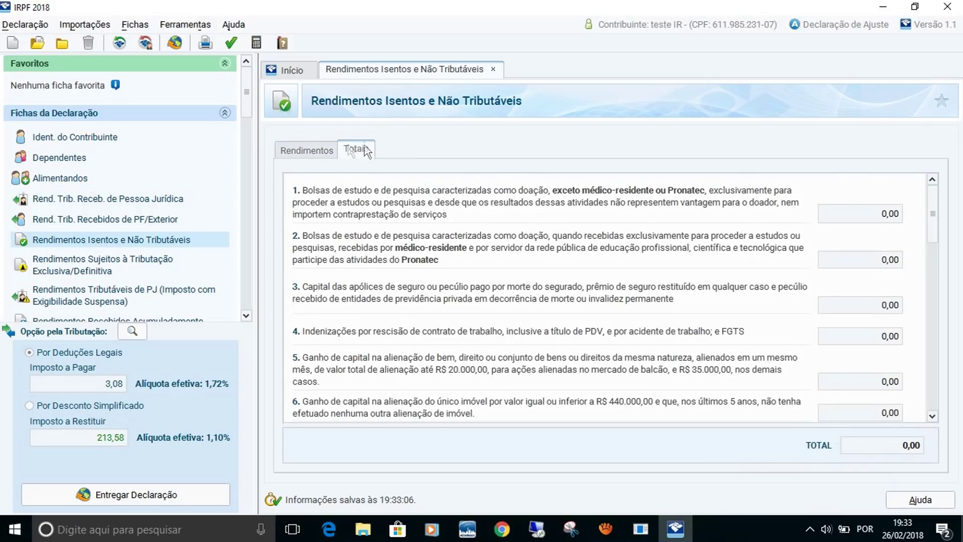
pyautogui.moveTo(935, 195); pyautogui.dragTo(924, 215)
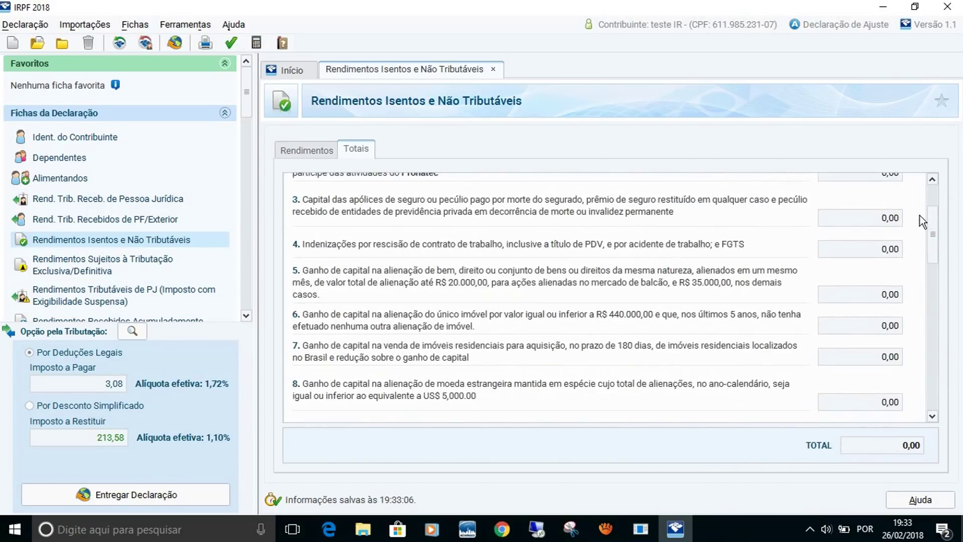
pyautogui.click(80, 266)
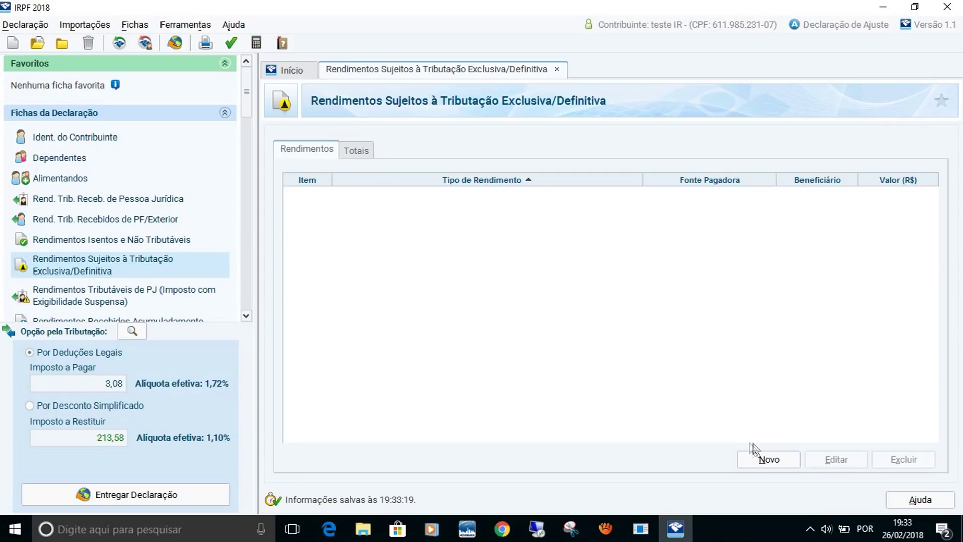
# Add an exclusively-taxed income entry with type 11 - Participação nos lucros ou resultados.
pyautogui.click(770, 459)
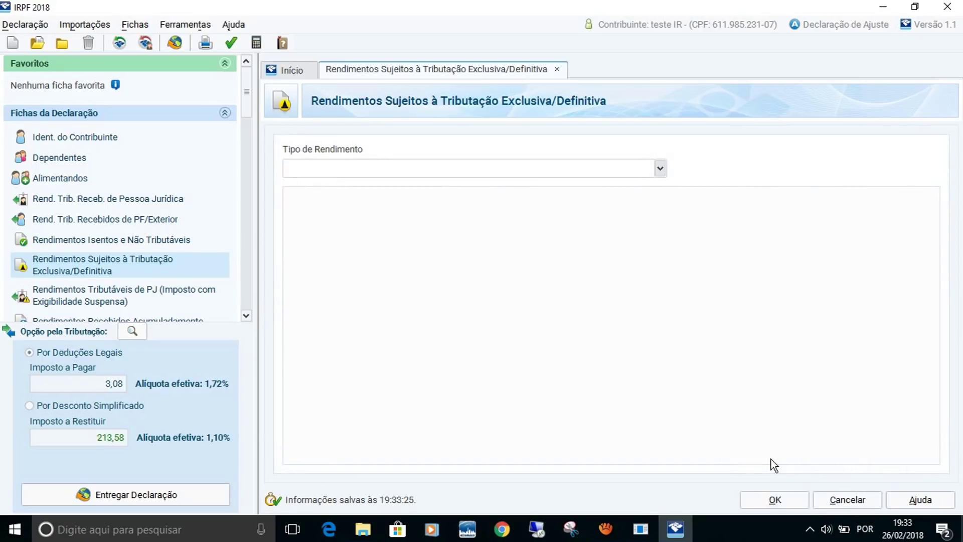
pyautogui.click(660, 169)
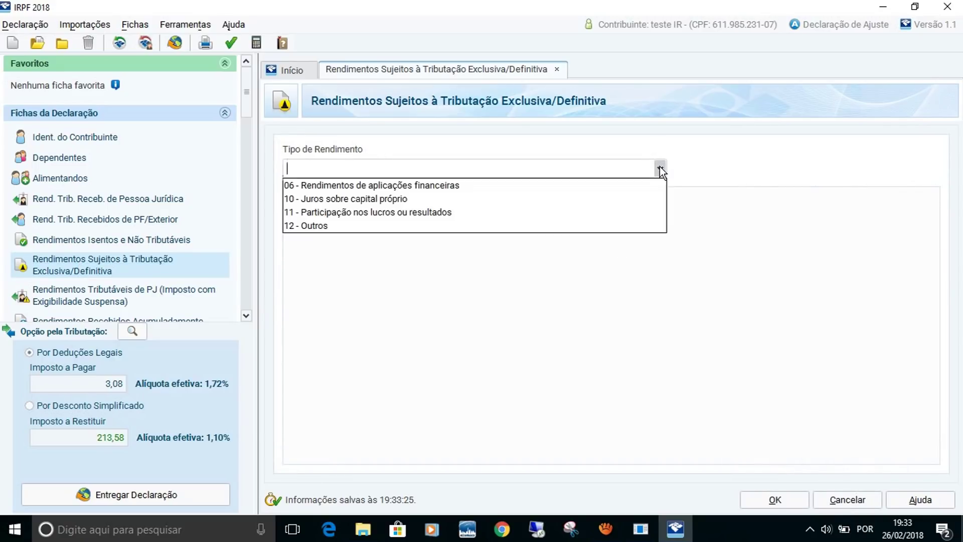
pyautogui.click(446, 213)
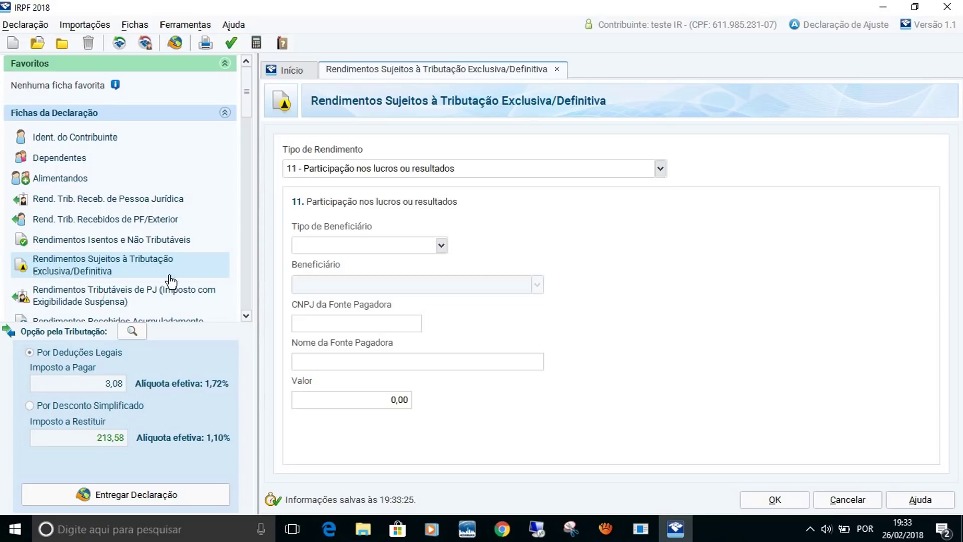
pyautogui.scroll(-1, 246, 103)
# Go to the Pagamentos Efetuados sheet, which has no payments listed yet.
pyautogui.moveTo(246, 103); pyautogui.dragTo(248, 124)
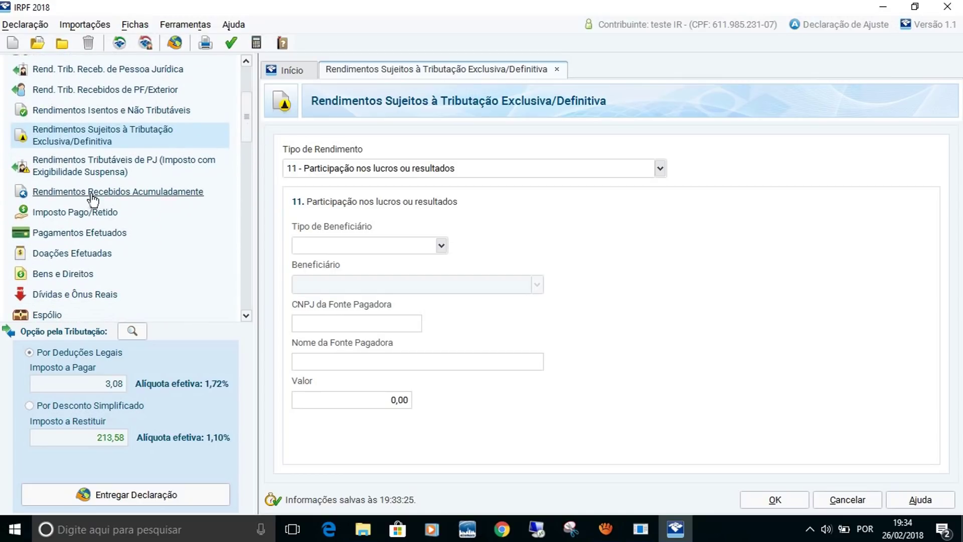
pyautogui.click(108, 235)
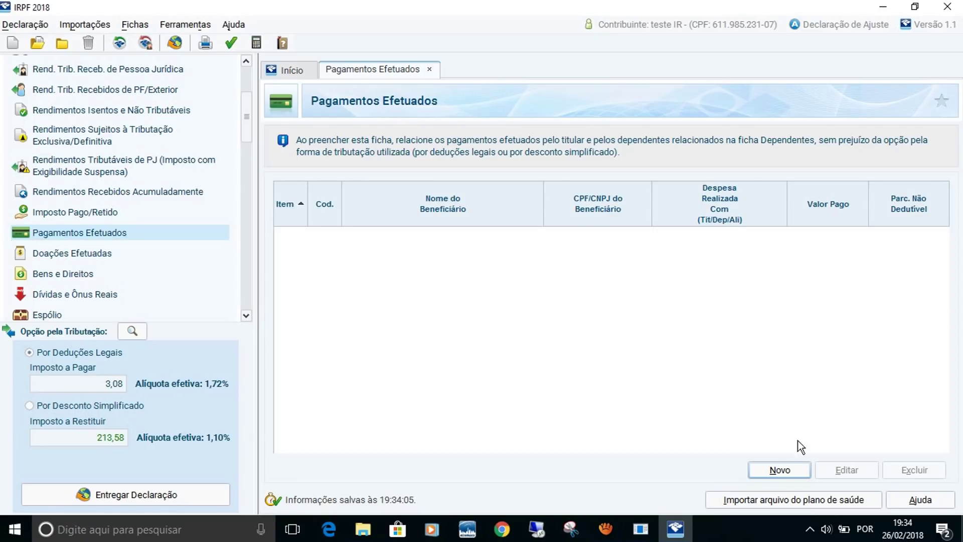
# Start a new payment and try codes 02 and 10 - Médicos no Brasil, then go to Doações Efetuadas.
pyautogui.click(786, 470)
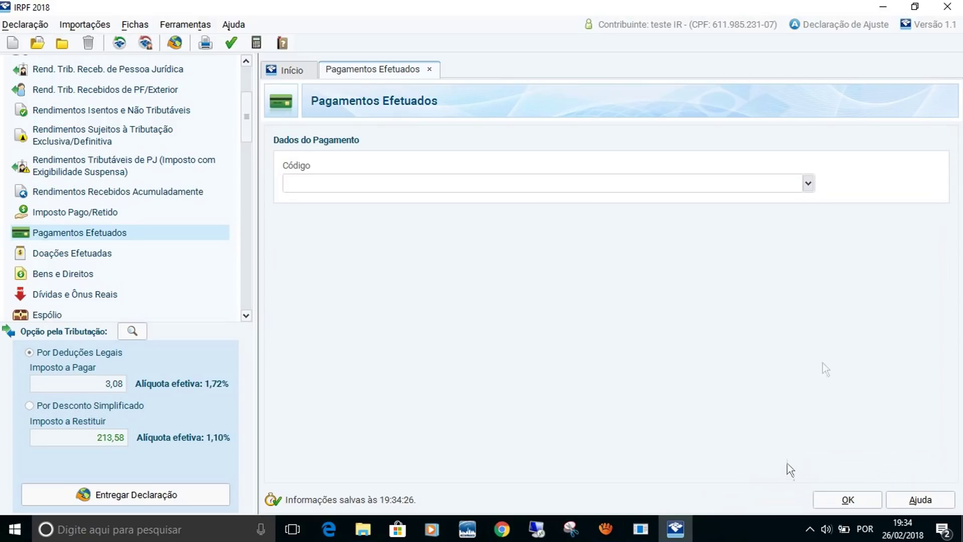
pyautogui.click(810, 182)
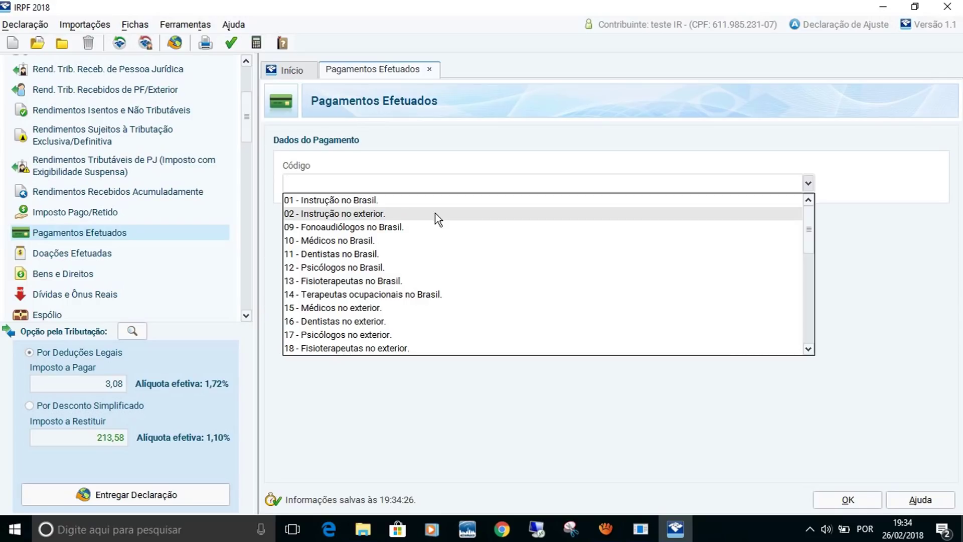
pyautogui.click(437, 219)
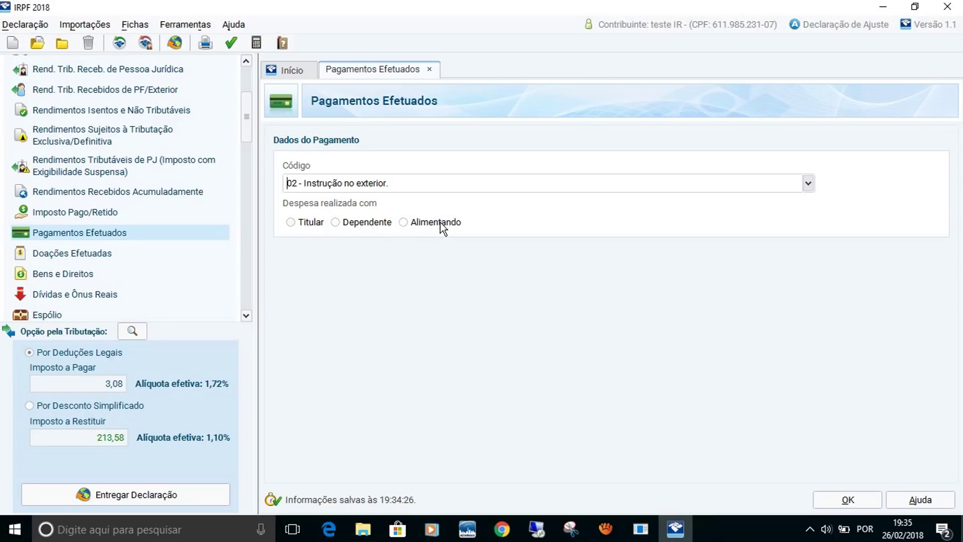
pyautogui.click(495, 178)
pyautogui.click(808, 183)
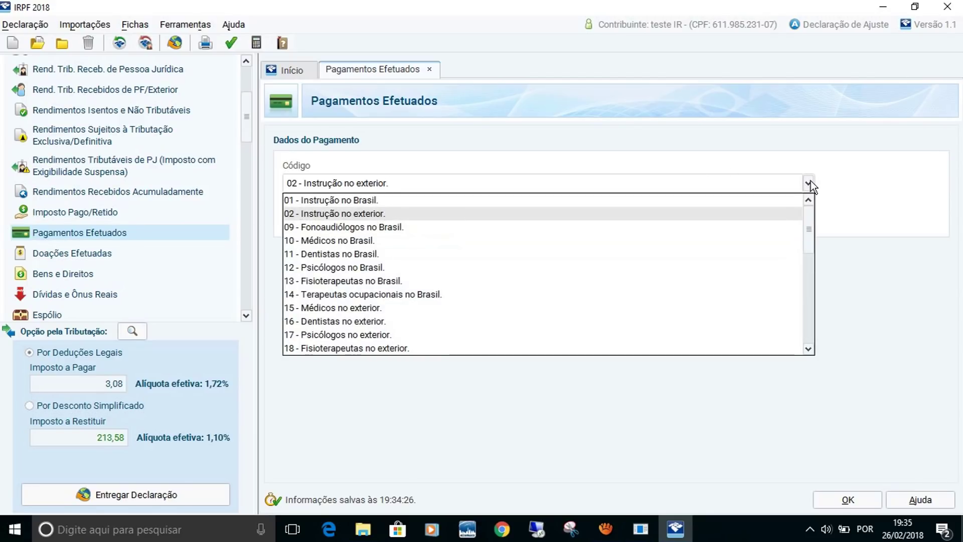
pyautogui.click(559, 240)
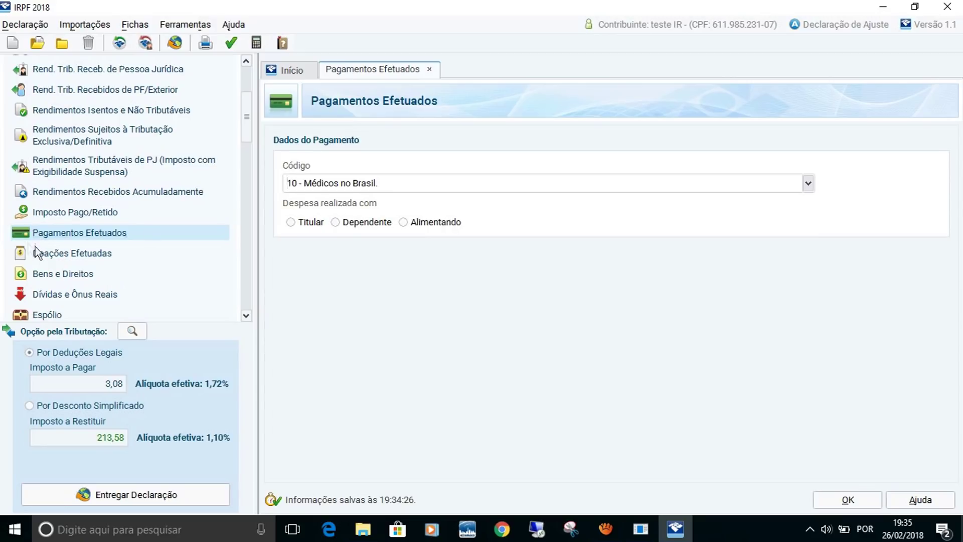
pyautogui.click(49, 255)
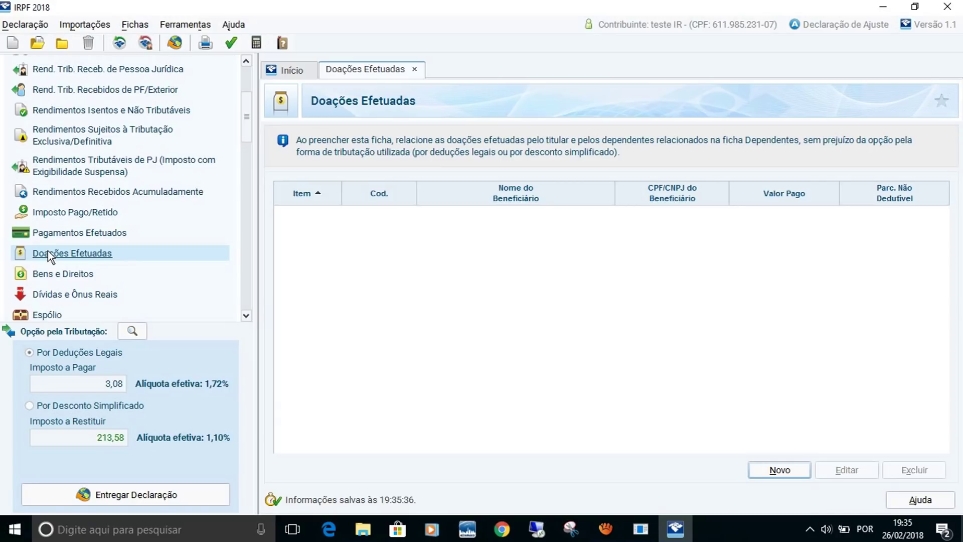
# Go to the Bens e Direitos ficha, which lists no assets and totals of 0,00.
pyautogui.click(75, 277)
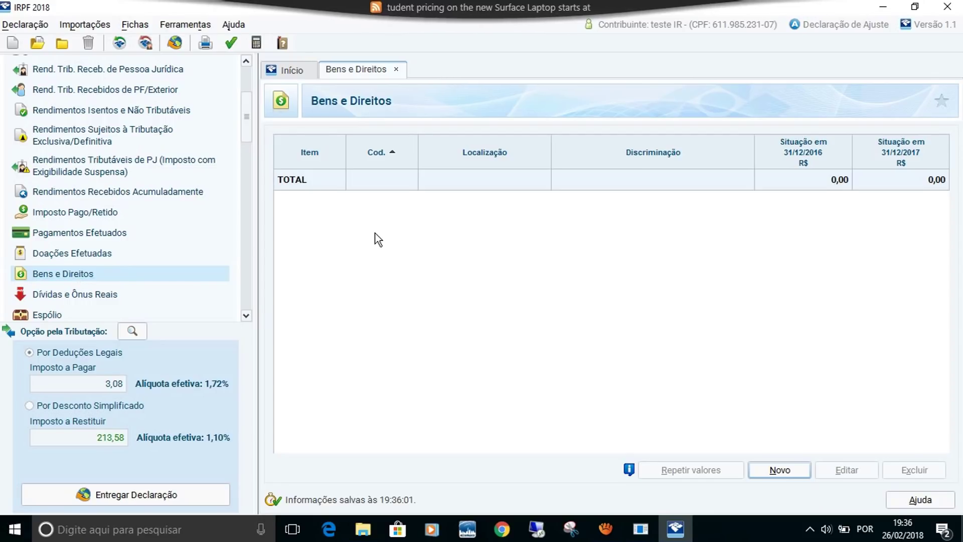
# Add a new asset classified as code 12 - Casa, located in 105 - Brasil.
pyautogui.click(777, 472)
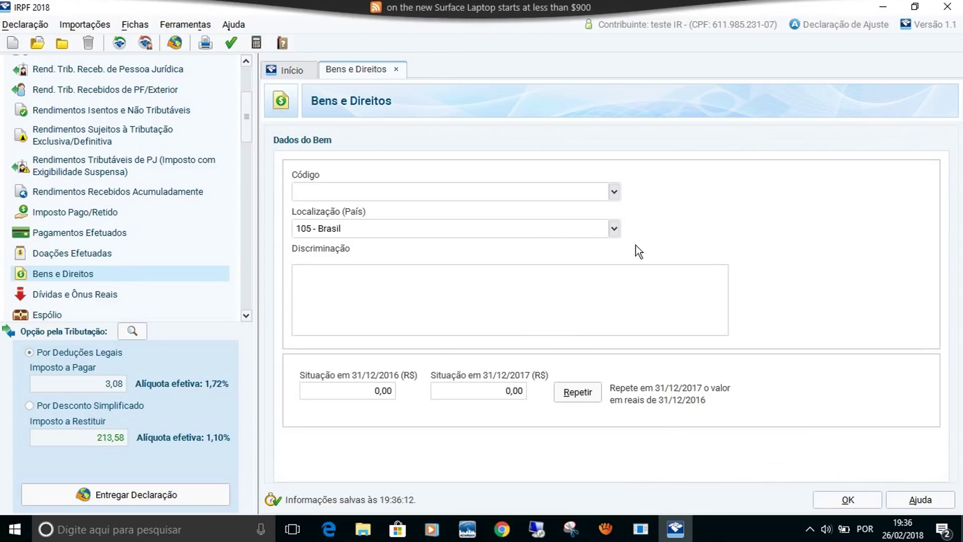
pyautogui.click(613, 193)
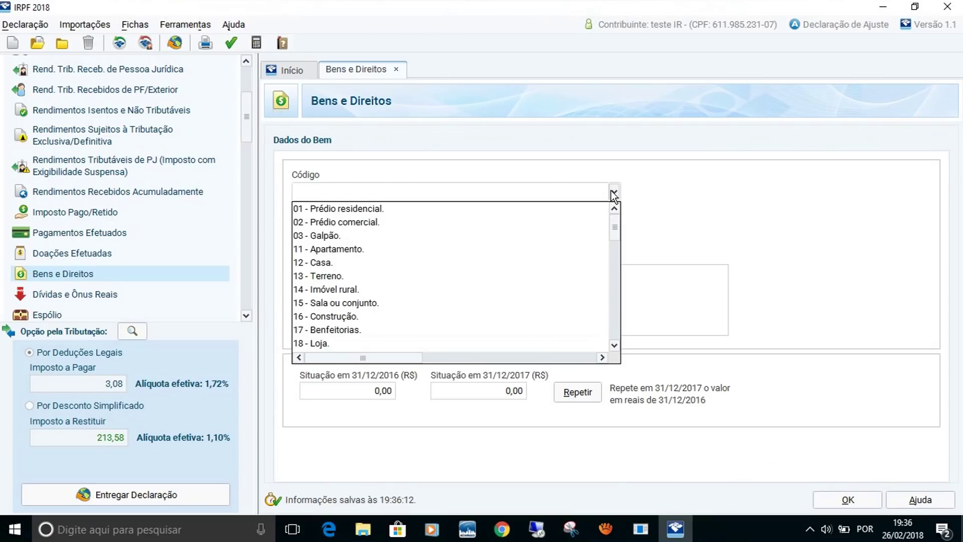
pyautogui.click(384, 263)
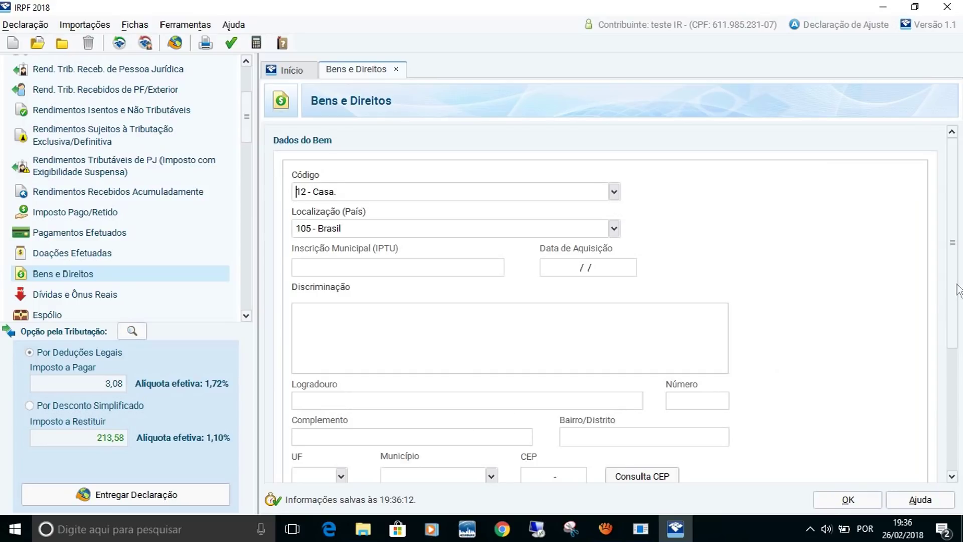
# Mark the house 'Sim' for Registrado no Cartório de Registro de Imóveis and close the declaration.
pyautogui.moveTo(957, 288); pyautogui.dragTo(955, 386)
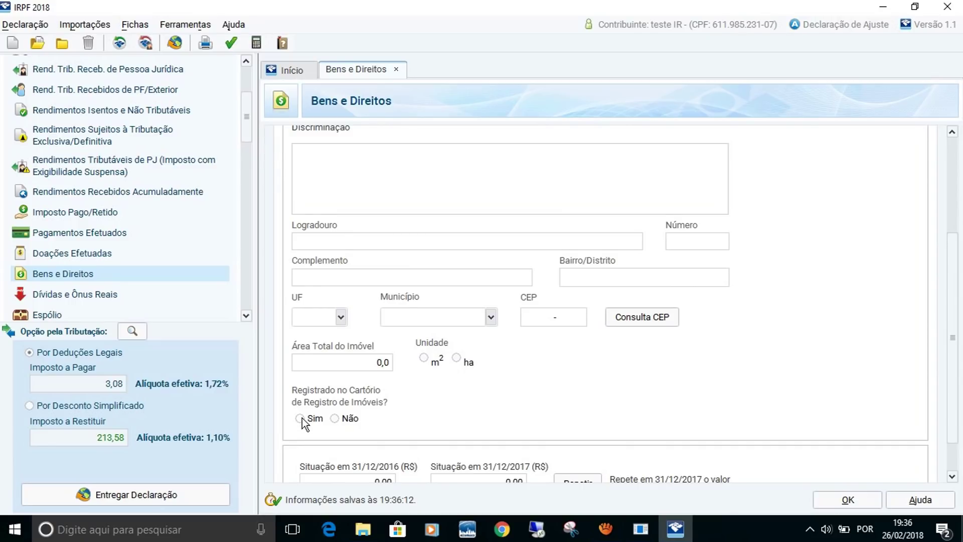
pyautogui.click(300, 418)
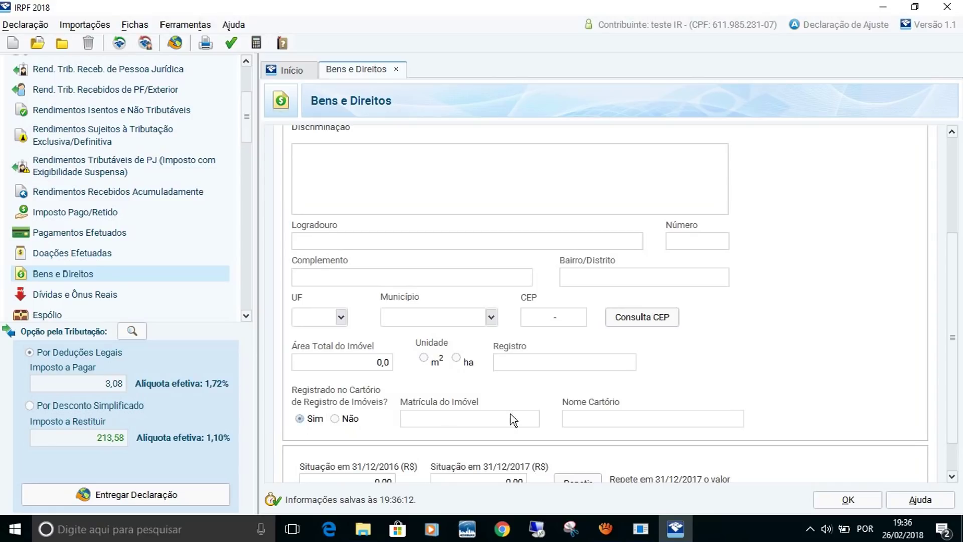
pyautogui.moveTo(953, 295); pyautogui.dragTo(956, 339)
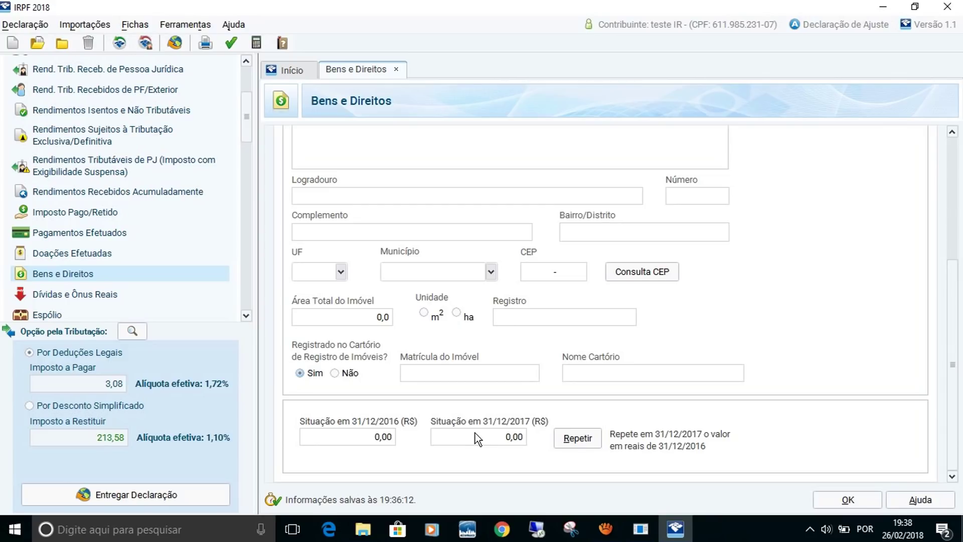
pyautogui.moveTo(948, 312); pyautogui.dragTo(726, 146)
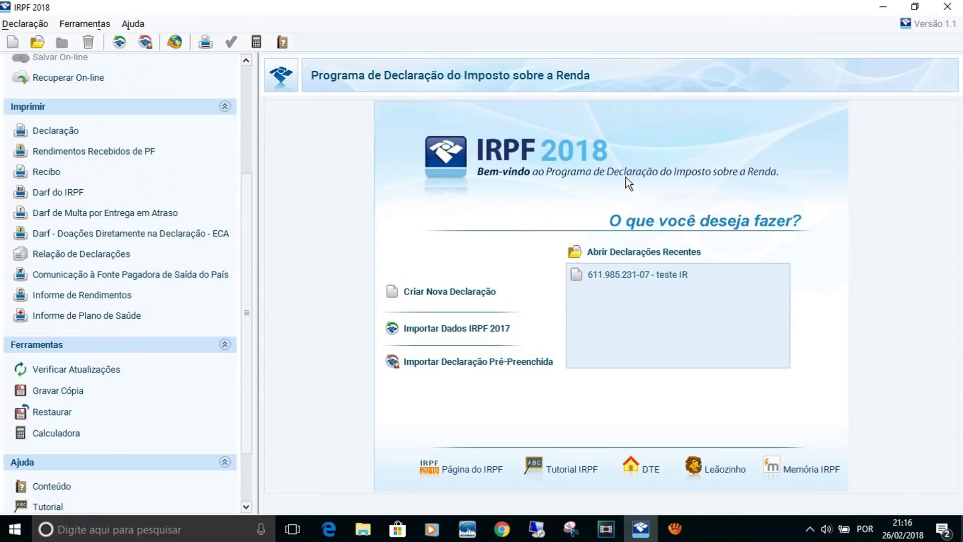
# Reopen the recent declaration and edit its code 21 Veículo automotor terrestre asset in Bens e Direitos.
pyautogui.click(626, 276)
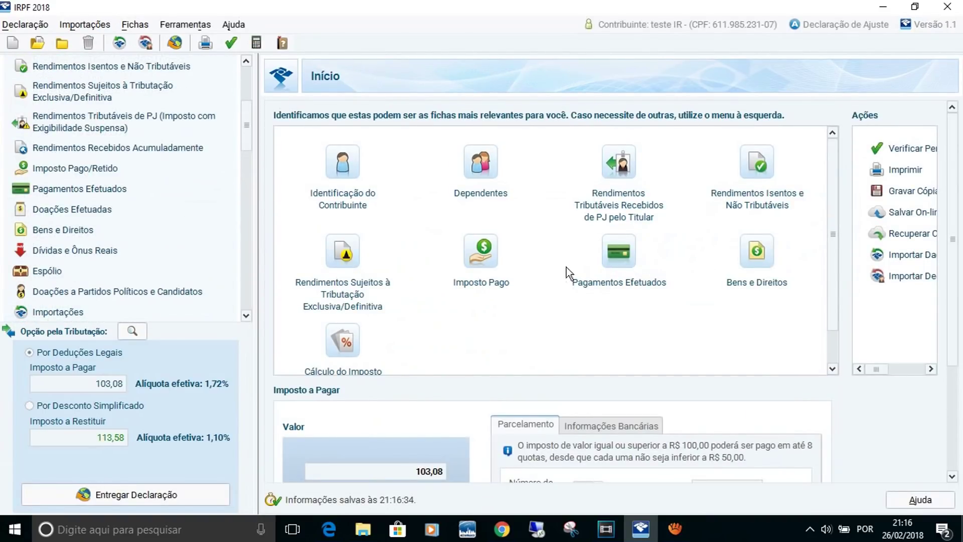
pyautogui.click(90, 232)
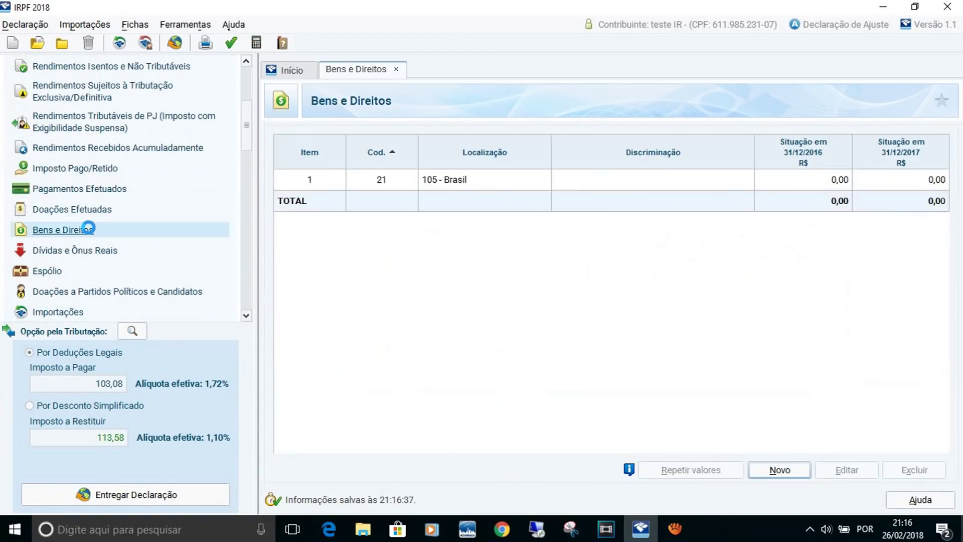
pyautogui.doubleClick(453, 181)
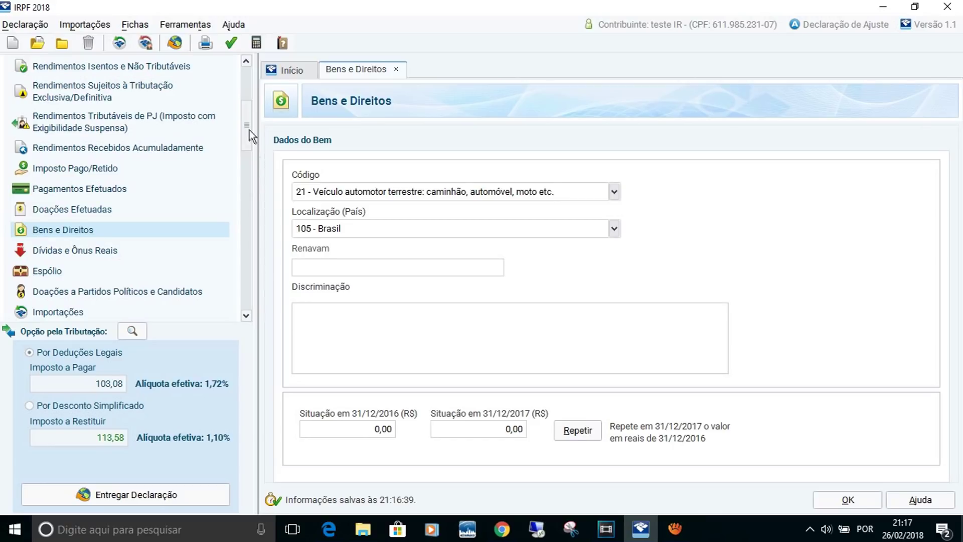
# Expand Resumo da Declaração and show Cálculo do Imposto: 603,08 owed against 500,00 paid.
pyautogui.moveTo(248, 130); pyautogui.dragTo(251, 193)
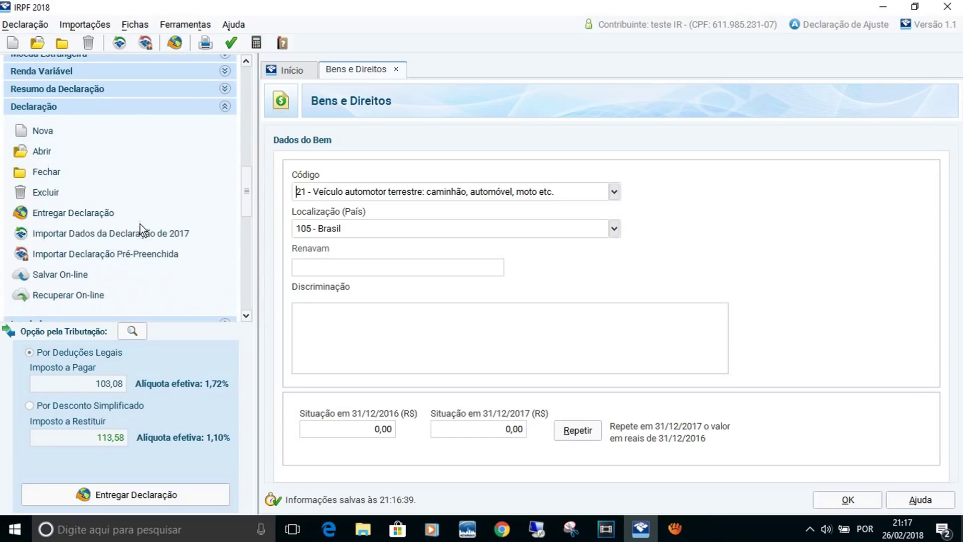
pyautogui.click(83, 88)
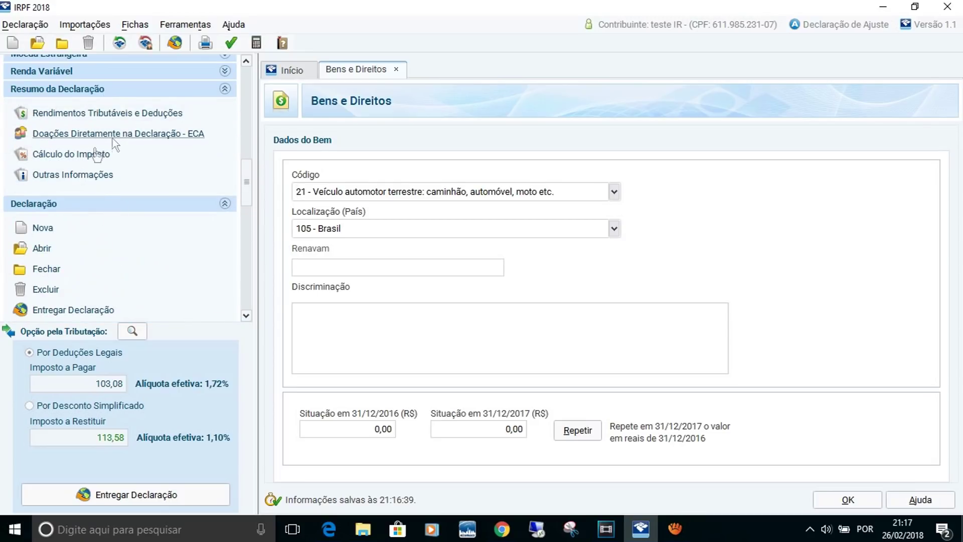
pyautogui.click(89, 157)
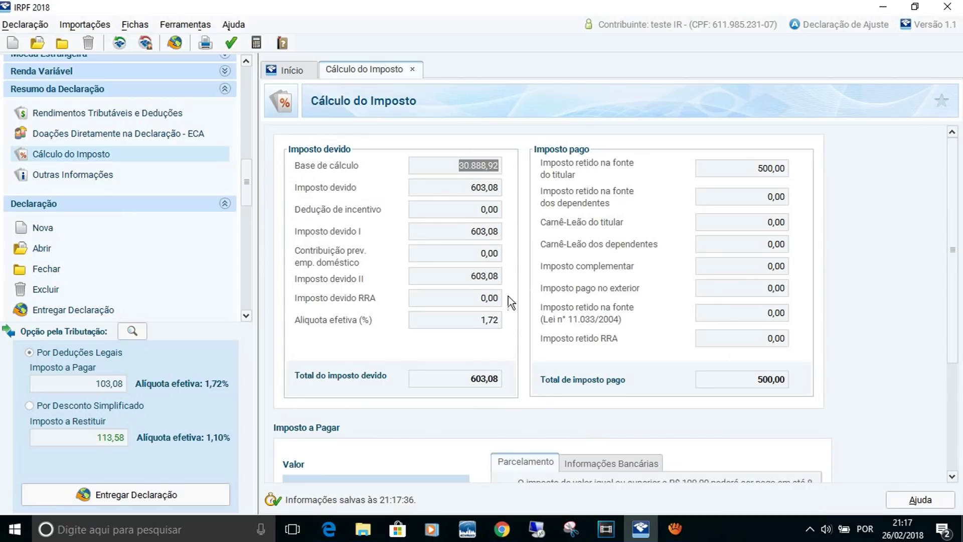
# Switch taxation to Por Desconto Simplificado, giving 386,42 tax owed and a 113,58 refund.
pyautogui.moveTo(953, 230); pyautogui.dragTo(959, 317)
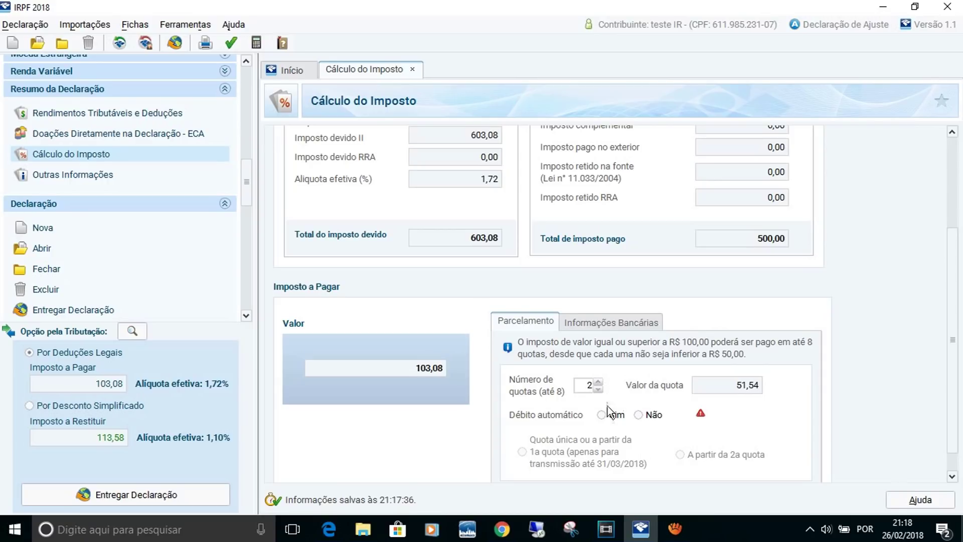
pyautogui.click(29, 405)
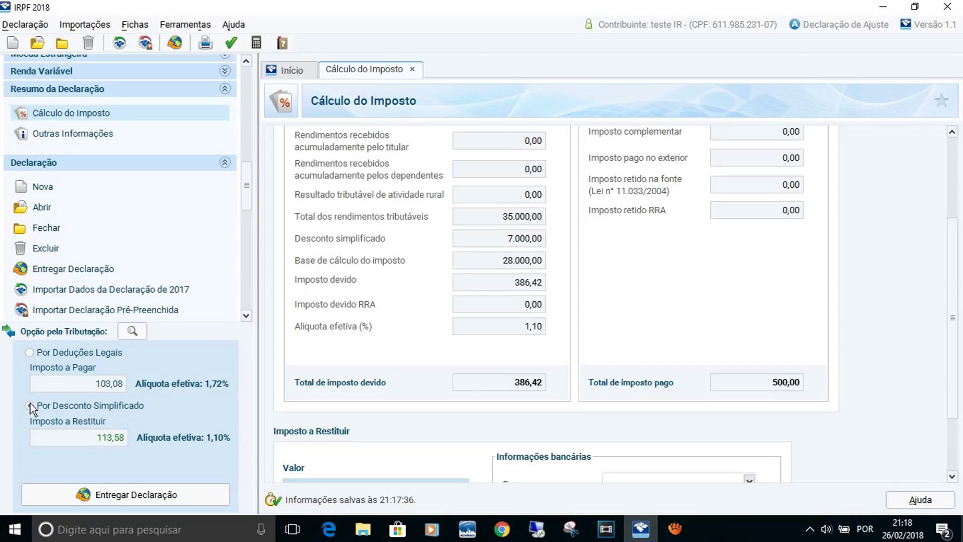
# Confirm the simplified discount and review Imposto a Restituir of 113,58 in Cálculo do Imposto.
pyautogui.click(30, 404)
pyautogui.scroll(-3, 958, 264)
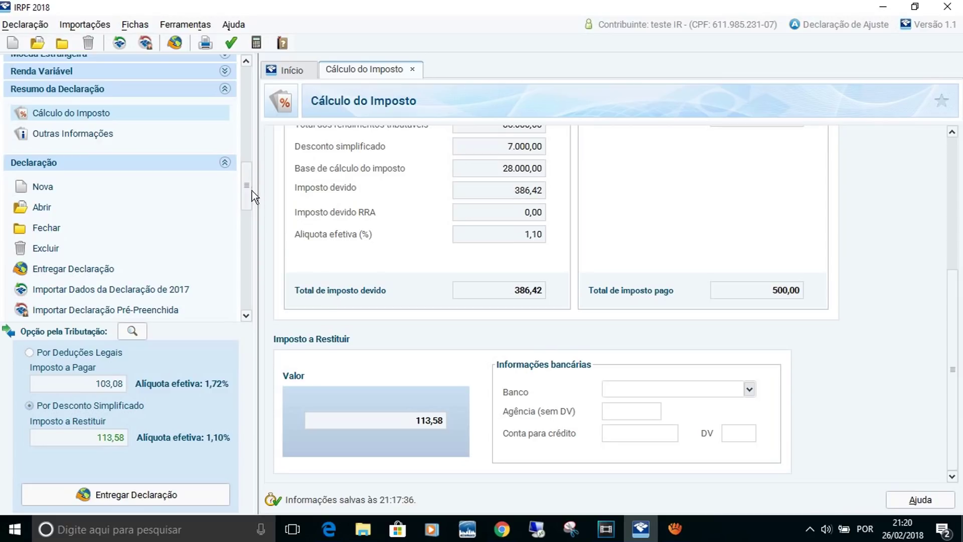
pyautogui.moveTo(251, 190); pyautogui.dragTo(247, 159)
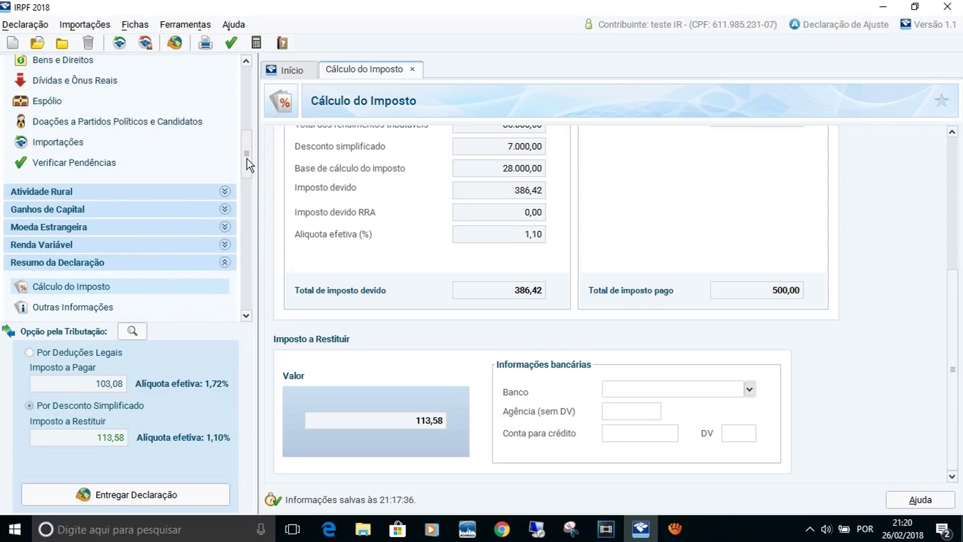
# Run Verificar Pendências (12 errors, 3 warnings), then choose Entregar Declaração.
pyautogui.click(232, 44)
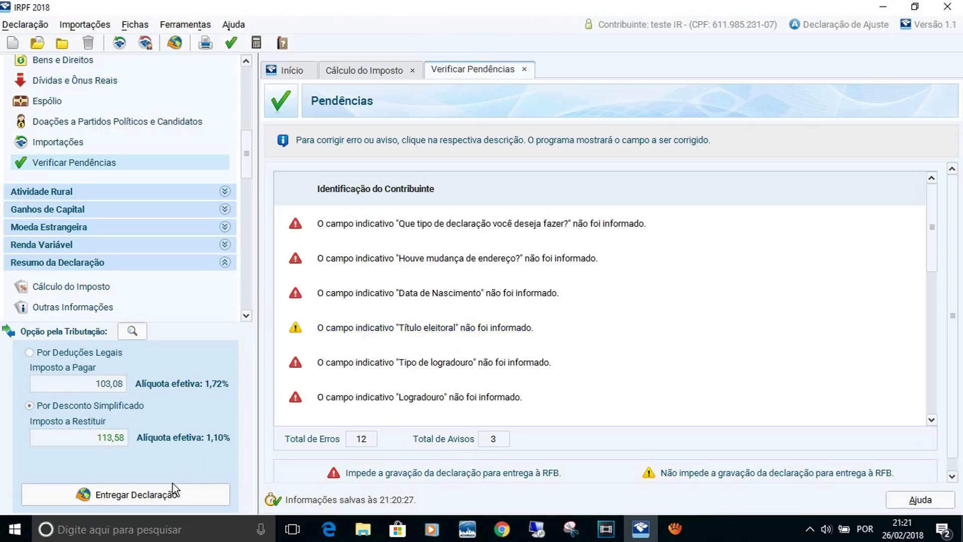
pyautogui.click(152, 494)
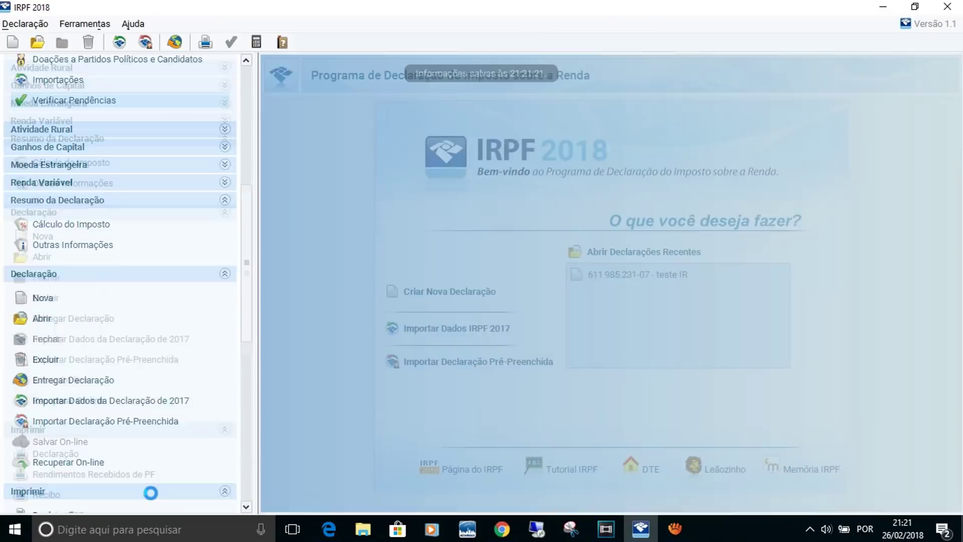